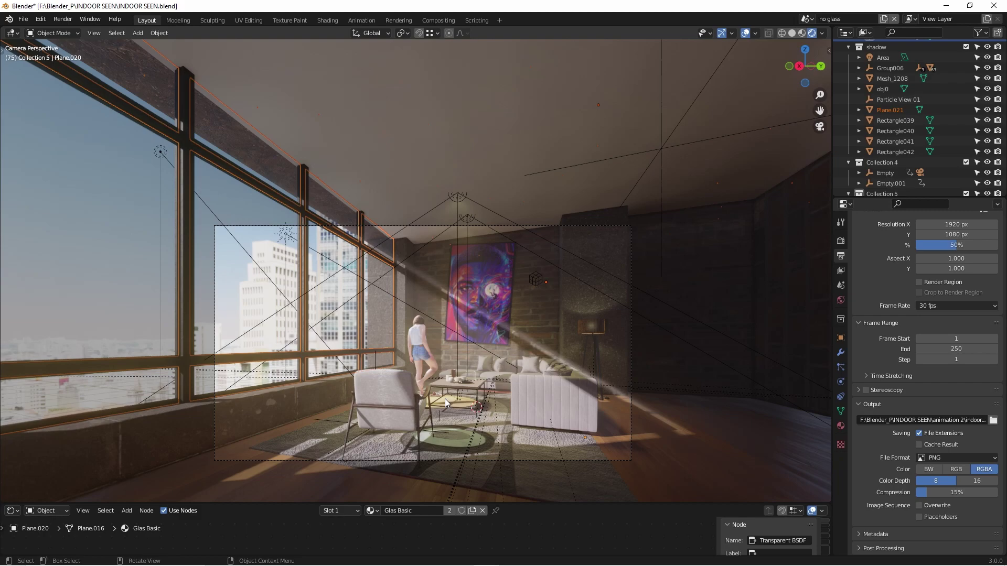
- Leave the camera view for a closer view of the room and switch the viewport to Material Preview shading
{"action": "middle_click_drag", "start_coordinate": [445, 399], "coordinate": [446, 290], "text": "shift"}
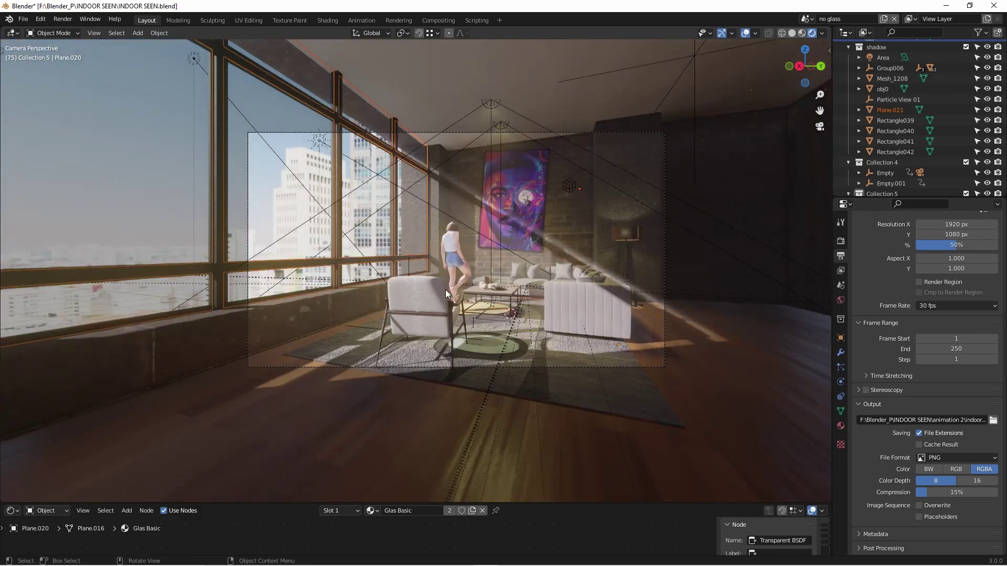
{"action": "middle_click", "coordinate": [461, 263]}
{"action": "key", "text": "KP_0"}
{"action": "mouse_move", "coordinate": [467, 251]}
{"action": "middle_mouse_down"}
{"action": "mouse_move", "coordinate": [615, 260]}
{"action": "mouse_move", "coordinate": [490, 253]}
{"action": "mouse_move", "coordinate": [517, 252]}
{"action": "middle_mouse_up"}
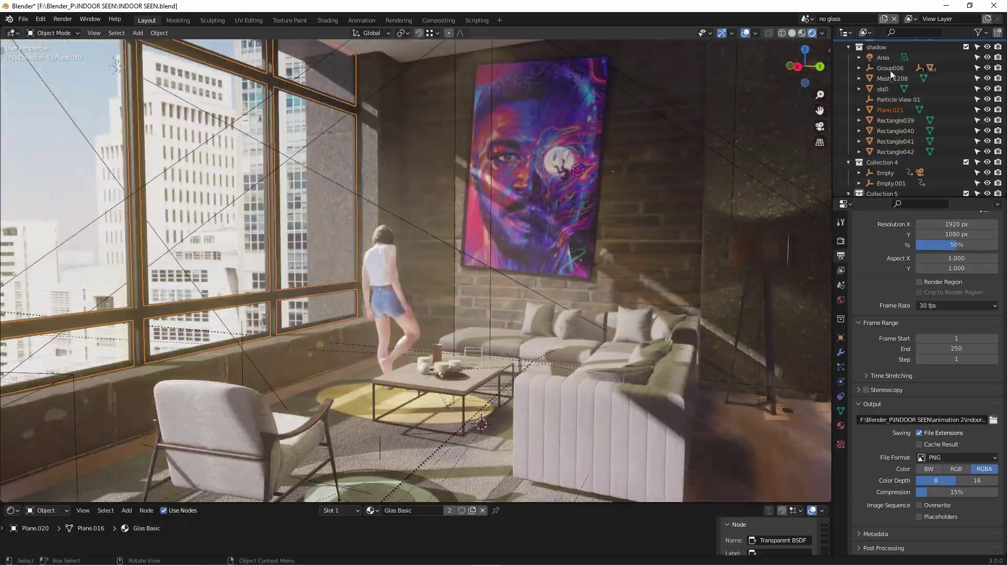
{"action": "left_click", "coordinate": [801, 33]}
- Examine the living room model from outside and from inside, including the open side and the city backdrop
{"action": "mouse_move", "coordinate": [698, 131]}
{"action": "middle_mouse_down"}
{"action": "mouse_move", "coordinate": [582, 169]}
{"action": "mouse_move", "coordinate": [492, 234]}
{"action": "middle_mouse_up"}
{"action": "left_click", "coordinate": [487, 314]}
{"action": "scroll", "coordinate": [524, 278], "scroll_direction": "down", "scroll_amount": 6}
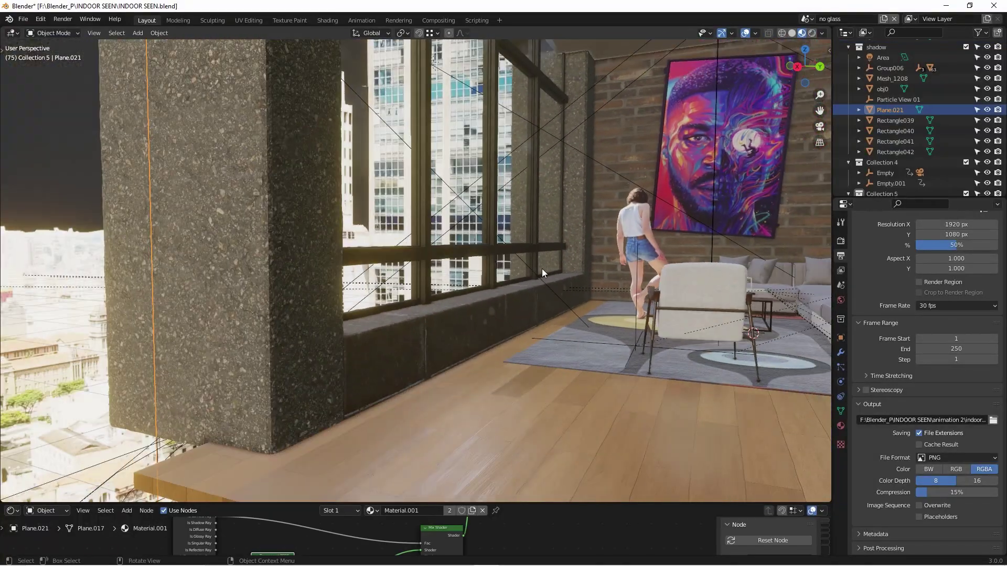
{"action": "middle_click_drag", "start_coordinate": [498, 275], "coordinate": [615, 266]}
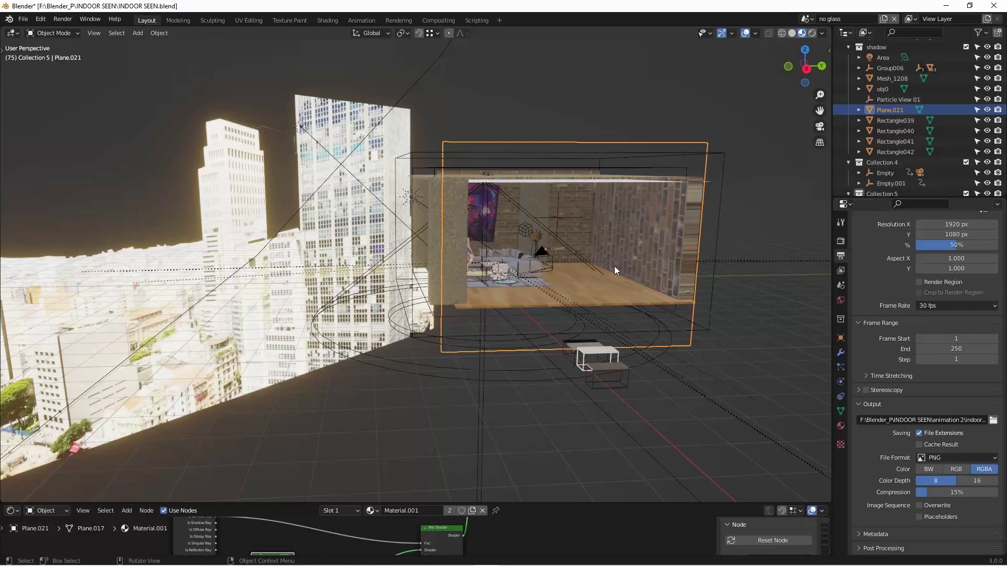
{"action": "scroll", "coordinate": [472, 222], "scroll_direction": "up", "scroll_amount": 8}
{"action": "middle_click_drag", "start_coordinate": [410, 201], "coordinate": [440, 225], "text": "shift"}
{"action": "scroll", "coordinate": [440, 225], "scroll_direction": "up", "scroll_amount": 3}
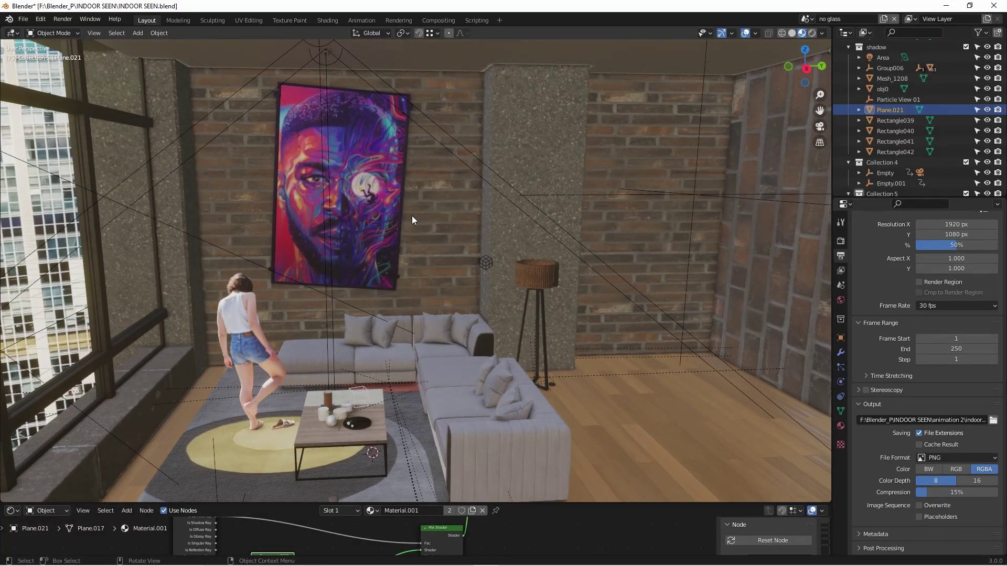
- Try to select the brick back wall through the large enclosing objects Plane.021 and Cube.001
{"action": "left_click", "coordinate": [541, 237]}
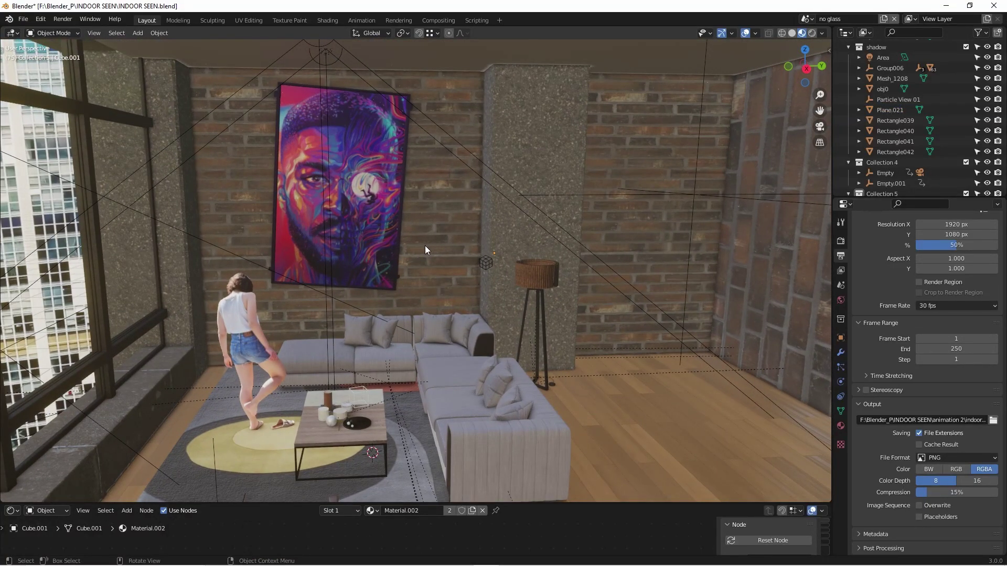
{"action": "left_click", "coordinate": [455, 246]}
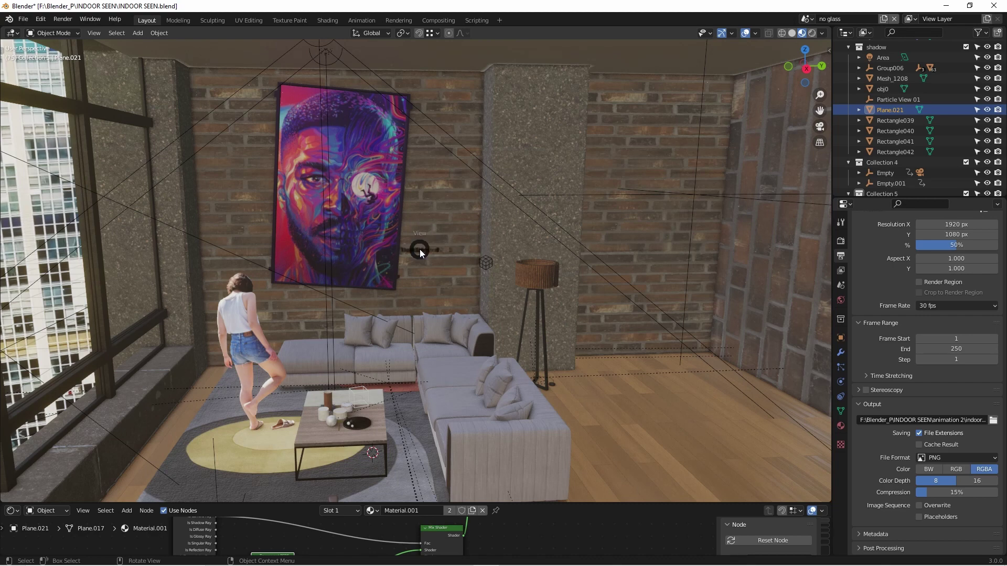
{"action": "key", "text": "Escape"}
{"action": "left_click", "coordinate": [429, 242]}
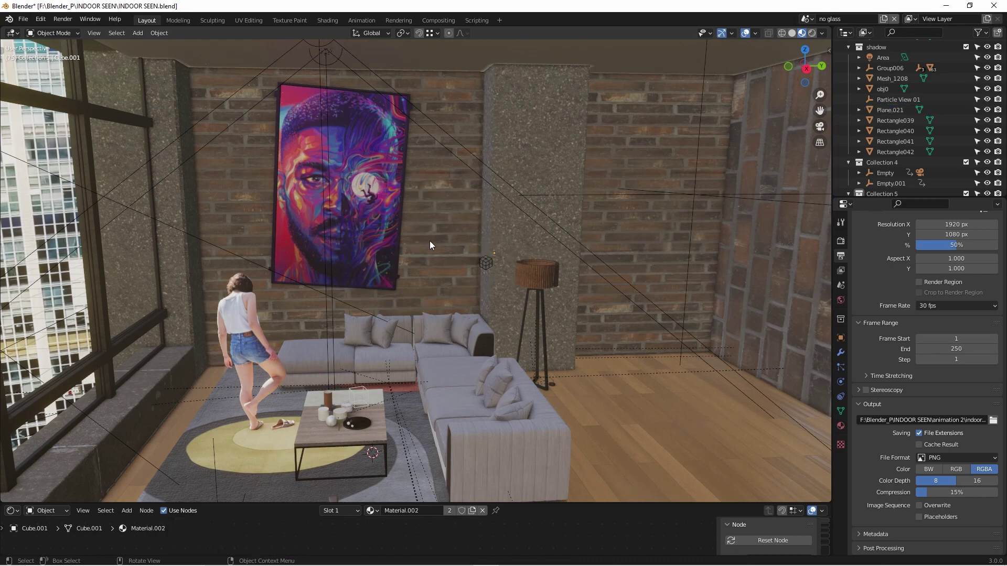
{"action": "key", "text": "Tab"}
{"action": "middle_click_drag", "start_coordinate": [429, 243], "coordinate": [420, 244]}
{"action": "key", "text": "Tab"}
{"action": "scroll", "coordinate": [425, 246], "scroll_direction": "down", "scroll_amount": 2}
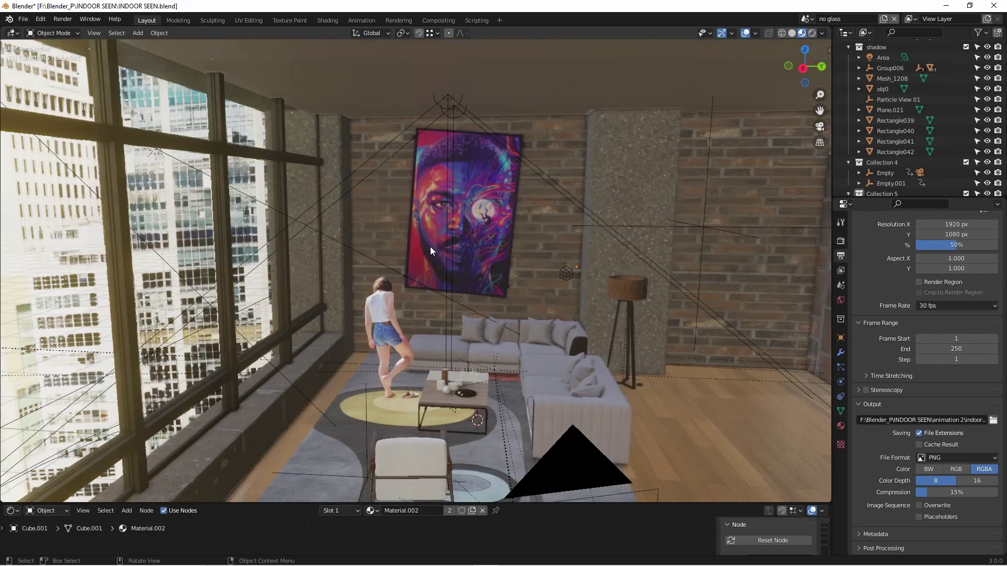
{"action": "scroll", "coordinate": [430, 247], "scroll_direction": "down", "scroll_amount": 8}
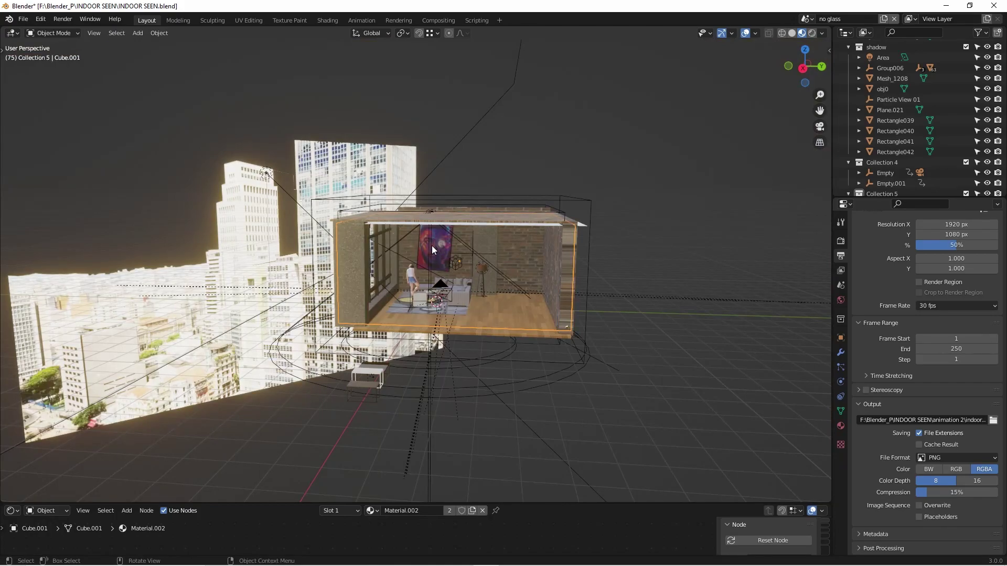
- Hide Plane.021 and inspect the brick back wall's mesh in Edit Mode
{"action": "scroll", "coordinate": [499, 240], "scroll_direction": "up", "scroll_amount": 6}
{"action": "left_click", "coordinate": [536, 264]}
{"action": "key", "text": "Tab"}
{"action": "scroll", "coordinate": [526, 266], "scroll_direction": "up", "scroll_amount": 4}
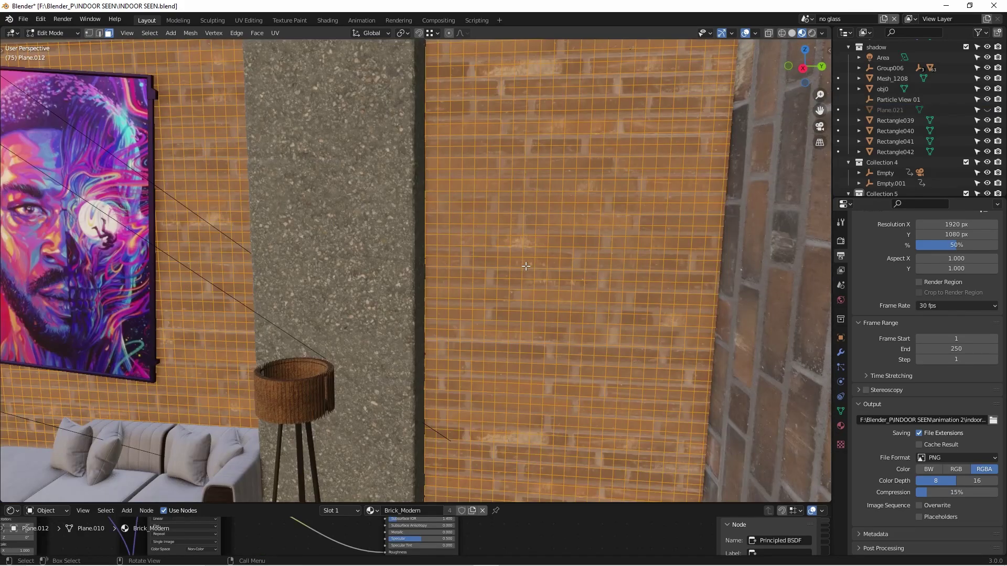
{"action": "middle_click_drag", "start_coordinate": [286, 267], "coordinate": [235, 288]}
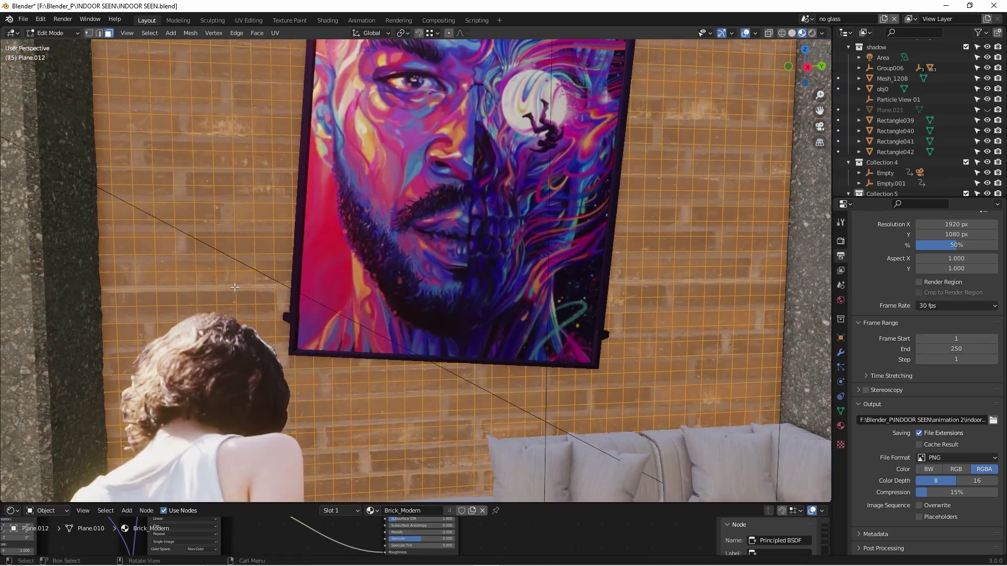
- Return to Object Mode and examine the brick wall's Solidify, Subdivision and Displace modifiers and its surface relief
{"action": "key", "text": "Tab"}
{"action": "left_click", "coordinate": [840, 353]}
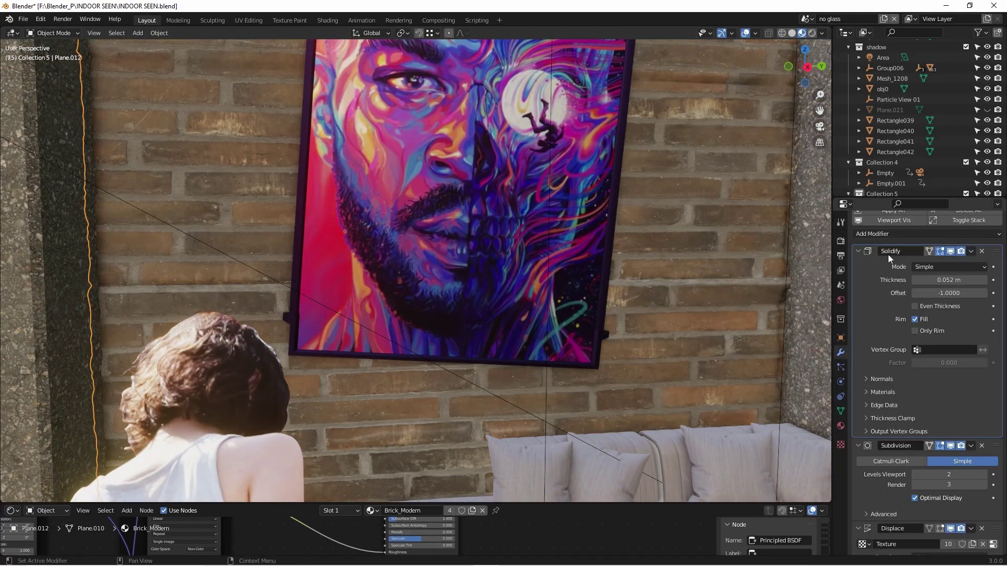
{"action": "scroll", "coordinate": [904, 415], "scroll_direction": "up", "scroll_amount": 1}
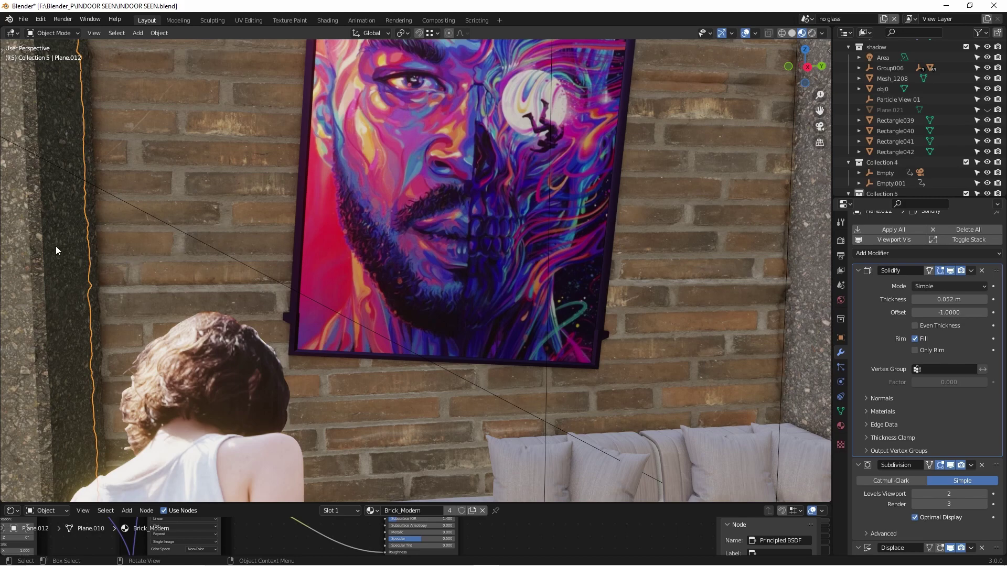
{"action": "middle_click_drag", "start_coordinate": [127, 266], "coordinate": [48, 262]}
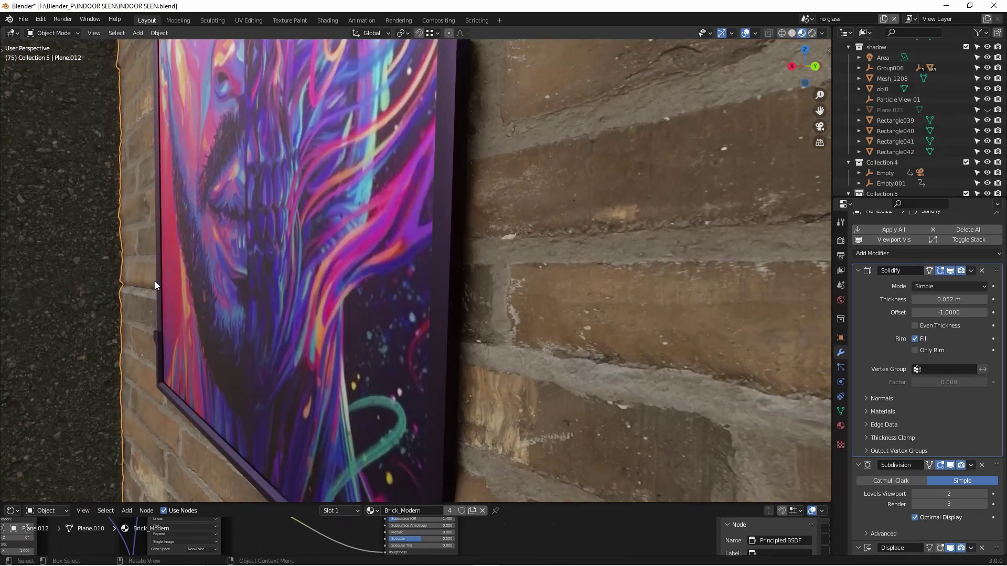
{"action": "middle_click_drag", "start_coordinate": [155, 281], "coordinate": [427, 252]}
{"action": "scroll", "coordinate": [901, 477], "scroll_direction": "down", "scroll_amount": 5}
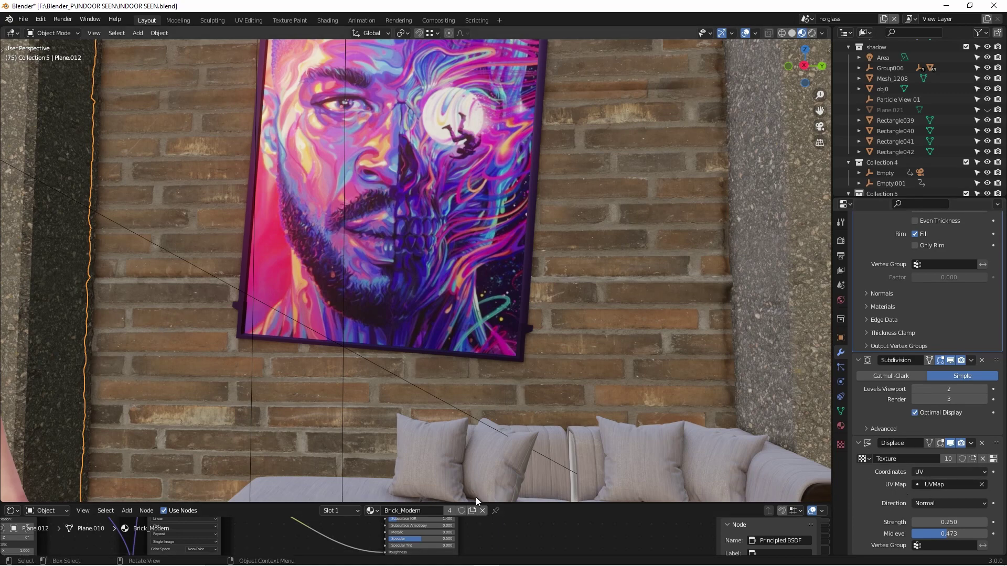
- Enlarge the Shader Editor, inspect the Brick_Modern node tree and reposition its Displacement node
{"action": "left_click_drag", "start_coordinate": [502, 505], "coordinate": [504, 374]}
{"action": "scroll", "coordinate": [524, 393], "scroll_direction": "down", "scroll_amount": 4}
{"action": "middle_click_drag", "start_coordinate": [411, 439], "coordinate": [373, 466]}
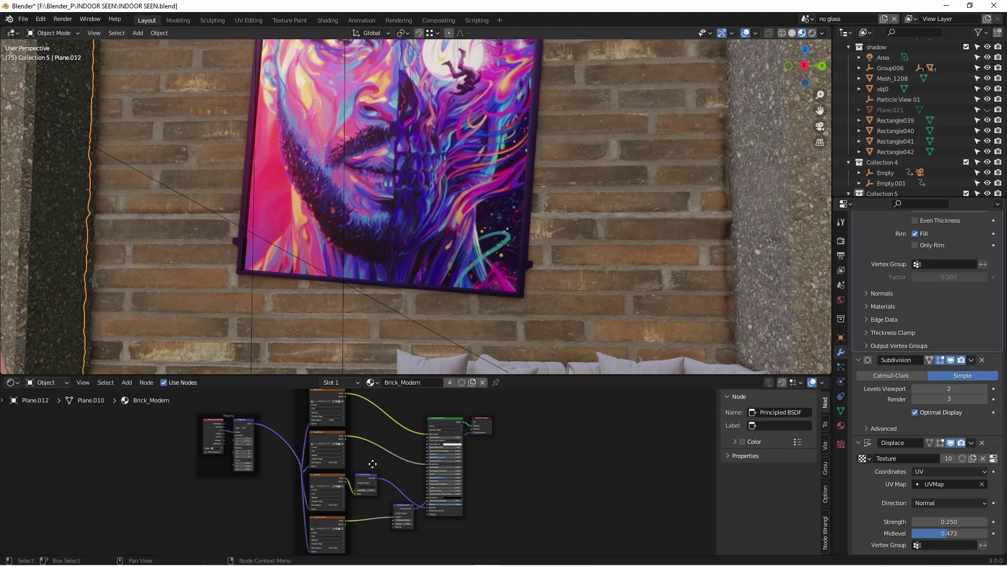
{"action": "scroll", "coordinate": [412, 517], "scroll_direction": "up", "scroll_amount": 3}
{"action": "scroll", "coordinate": [408, 510], "scroll_direction": "up", "scroll_amount": 3}
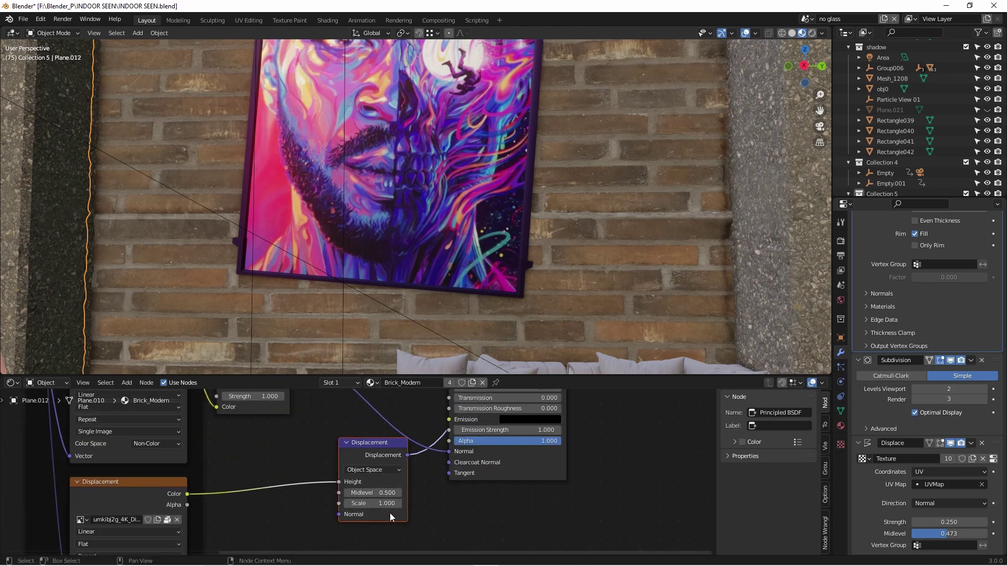
{"action": "left_click_drag", "start_coordinate": [357, 449], "coordinate": [327, 479]}
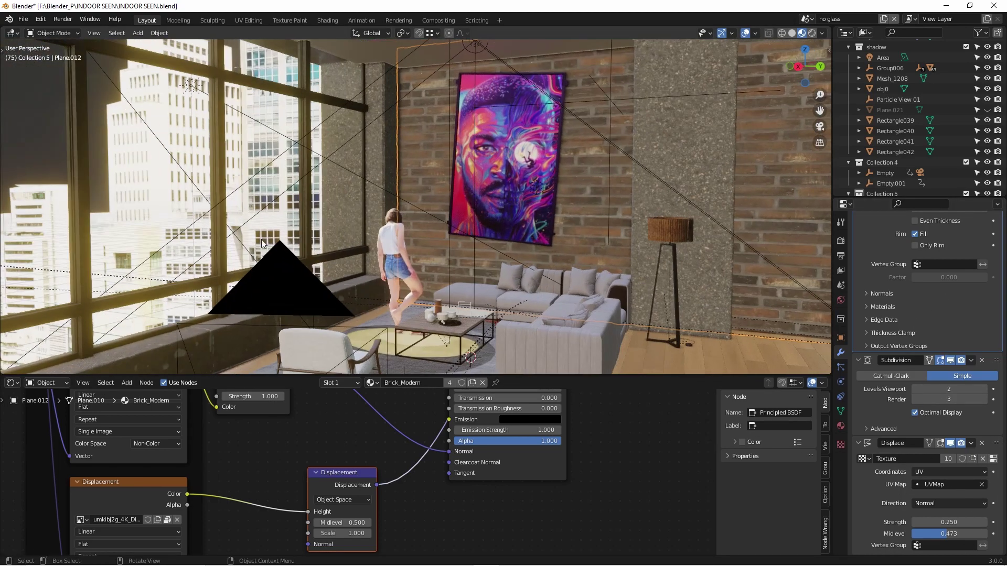
- Select the window object, inspect its Glas Basic shader nodes and reposition the Transparent BSDF node below the Glass BSDF
{"action": "left_click", "coordinate": [257, 202]}
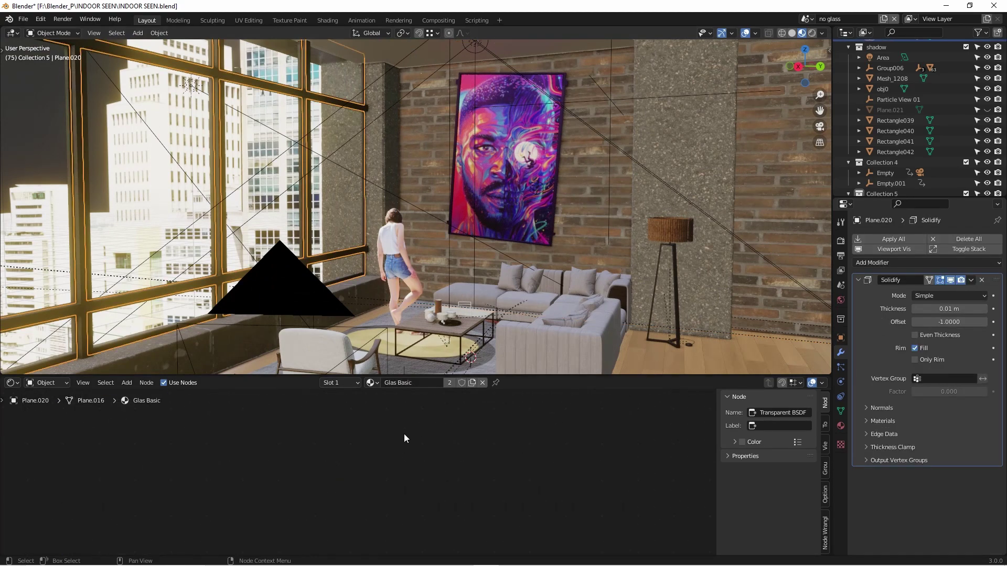
{"action": "middle_click_drag", "start_coordinate": [404, 433], "coordinate": [404, 519]}
{"action": "middle_click_drag", "start_coordinate": [523, 429], "coordinate": [419, 496]}
{"action": "scroll", "coordinate": [419, 496], "scroll_direction": "up", "scroll_amount": 6}
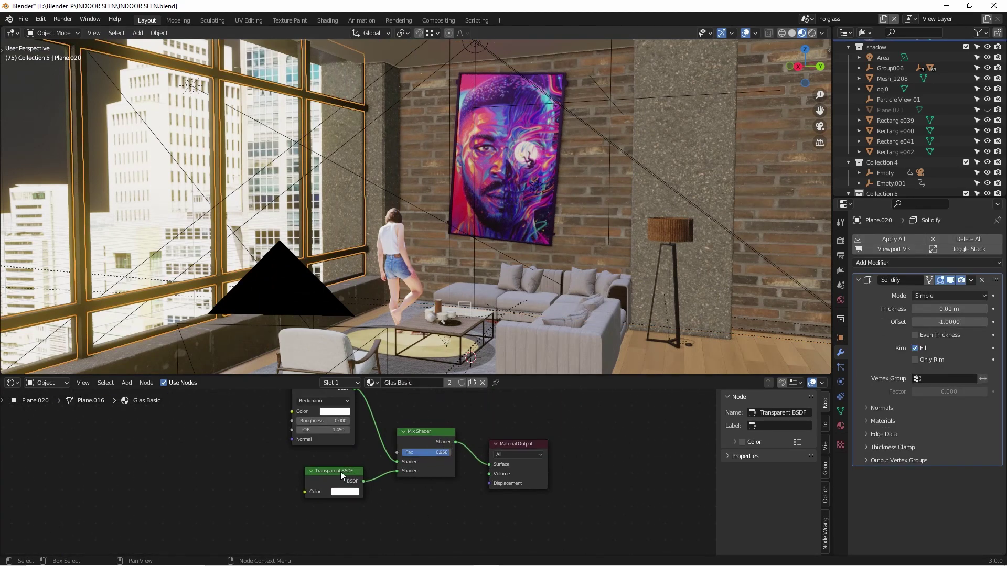
{"action": "middle_click_drag", "start_coordinate": [341, 472], "coordinate": [386, 492]}
{"action": "left_click_drag", "start_coordinate": [386, 492], "coordinate": [344, 496]}
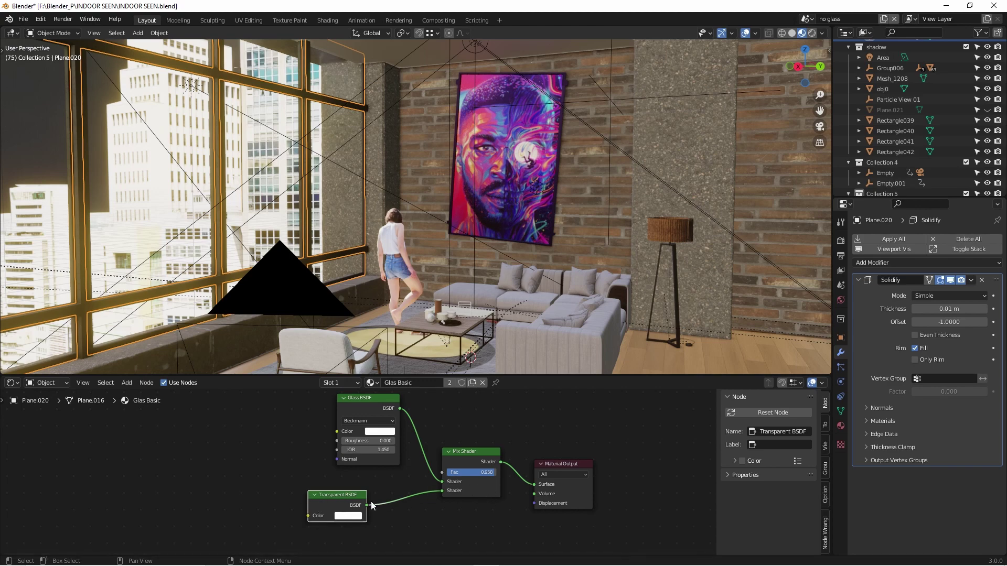
{"action": "left_click_drag", "start_coordinate": [339, 495], "coordinate": [378, 489]}
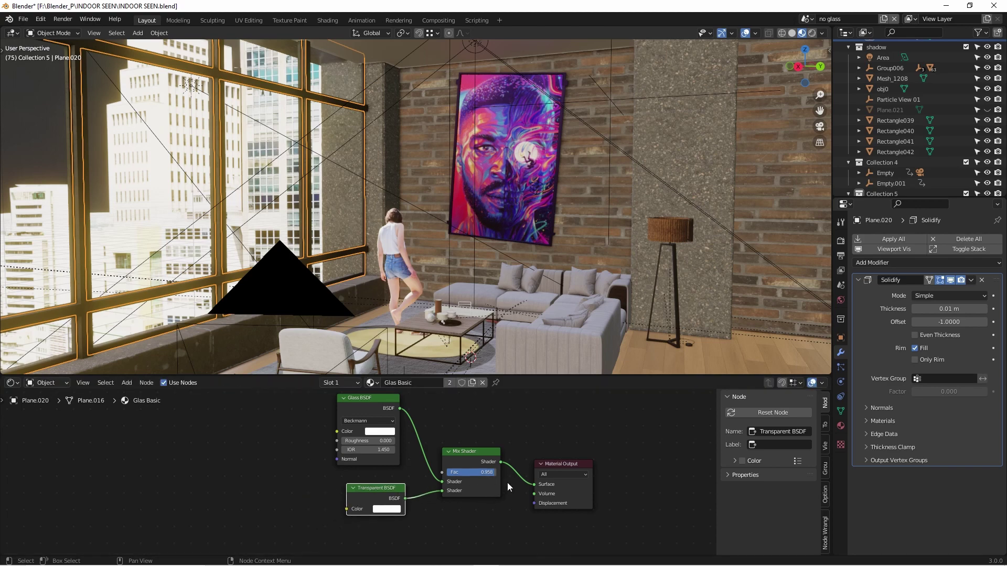
- Examine the concrete ledge under the windows, including its mesh in Edit Mode, its modifiers and its Concrete_Rough material
{"action": "middle_click_drag", "start_coordinate": [399, 183], "coordinate": [423, 288]}
{"action": "left_click", "coordinate": [426, 306]}
{"action": "scroll", "coordinate": [430, 297], "scroll_direction": "down", "scroll_amount": 6}
{"action": "scroll", "coordinate": [527, 269], "scroll_direction": "up", "scroll_amount": 5}
{"action": "scroll", "coordinate": [332, 246], "scroll_direction": "up", "scroll_amount": 2}
{"action": "middle_click_drag", "start_coordinate": [332, 247], "coordinate": [404, 269], "text": "shift"}
{"action": "scroll", "coordinate": [546, 216], "scroll_direction": "up", "scroll_amount": 5}
{"action": "middle_click_drag", "start_coordinate": [430, 311], "coordinate": [426, 278]}
{"action": "left_click", "coordinate": [323, 225]}
{"action": "scroll", "coordinate": [323, 225], "scroll_direction": "up", "scroll_amount": 2}
{"action": "left_click", "coordinate": [354, 253]}
{"action": "scroll", "coordinate": [414, 282], "scroll_direction": "down", "scroll_amount": 4}
{"action": "key", "text": "Tab"}
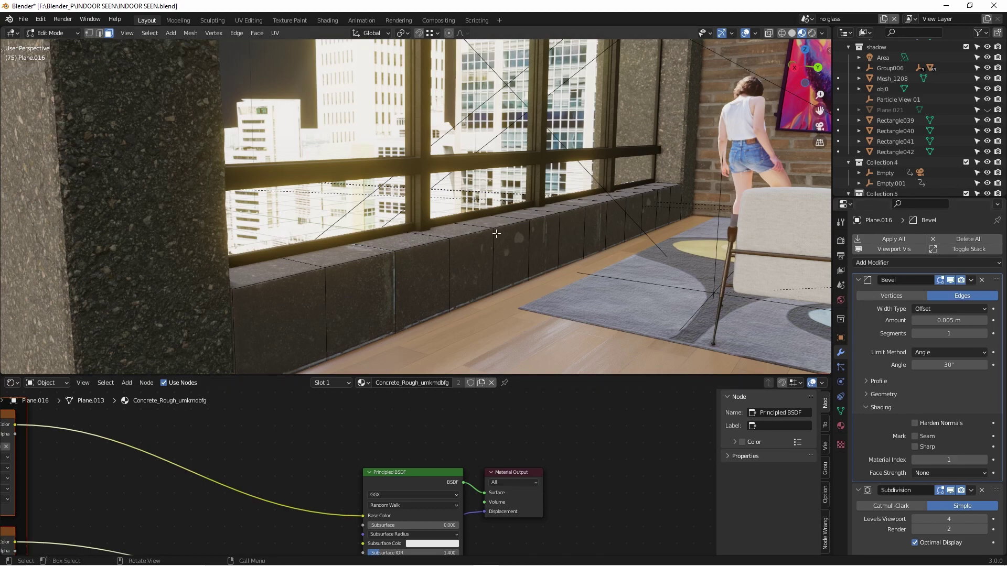
{"action": "middle_click_drag", "start_coordinate": [513, 256], "coordinate": [527, 220]}
{"action": "key", "text": "Tab"}
- Select the wooden floor and examine its procedural wood material, including the Material Output's render engine target options
{"action": "middle_click_drag", "start_coordinate": [637, 251], "coordinate": [439, 252], "text": "shift"}
{"action": "scroll", "coordinate": [440, 252], "scroll_direction": "down", "scroll_amount": 6}
{"action": "left_click", "coordinate": [466, 323]}
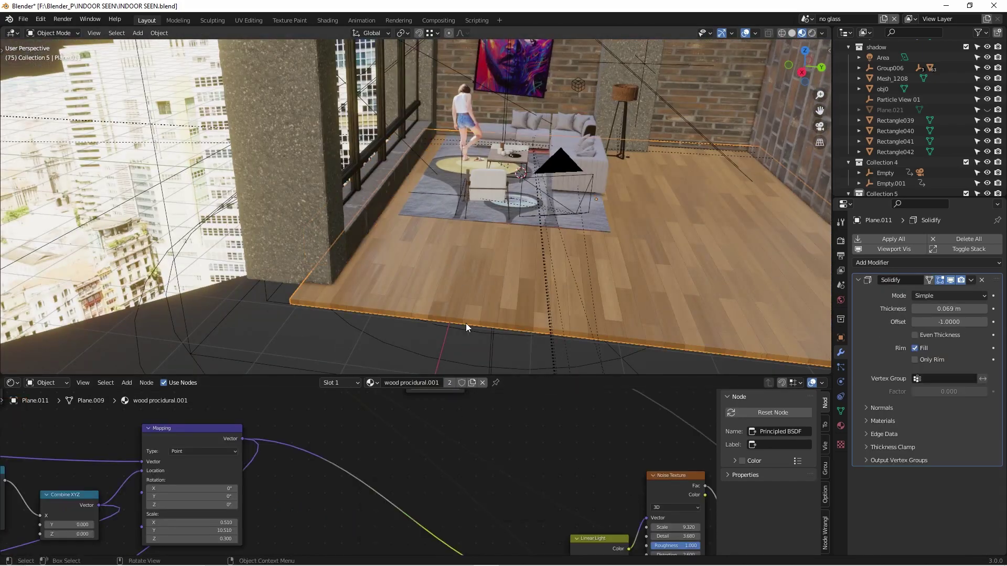
{"action": "scroll", "coordinate": [536, 277], "scroll_direction": "down", "scroll_amount": 8}
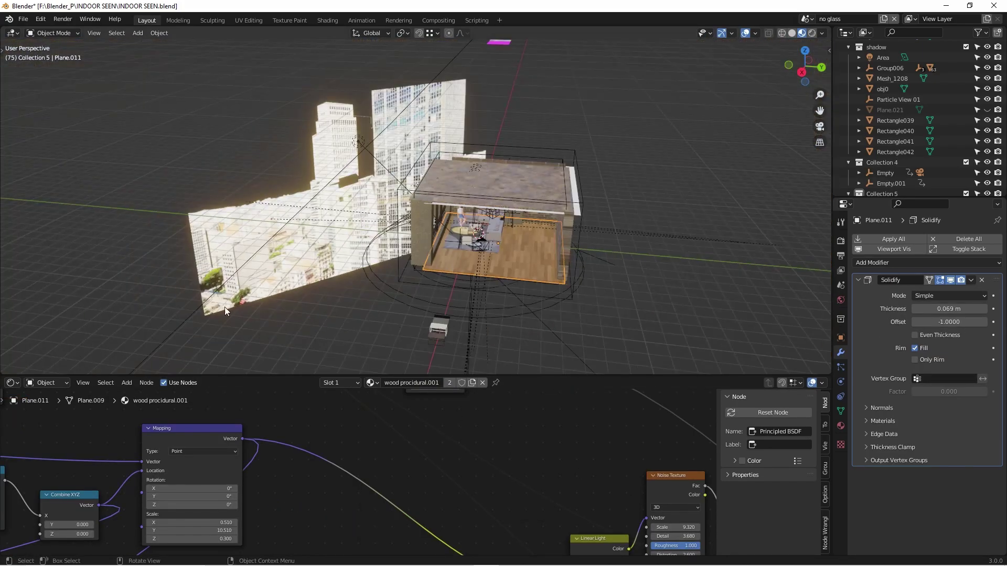
{"action": "scroll", "coordinate": [467, 270], "scroll_direction": "up", "scroll_amount": 10}
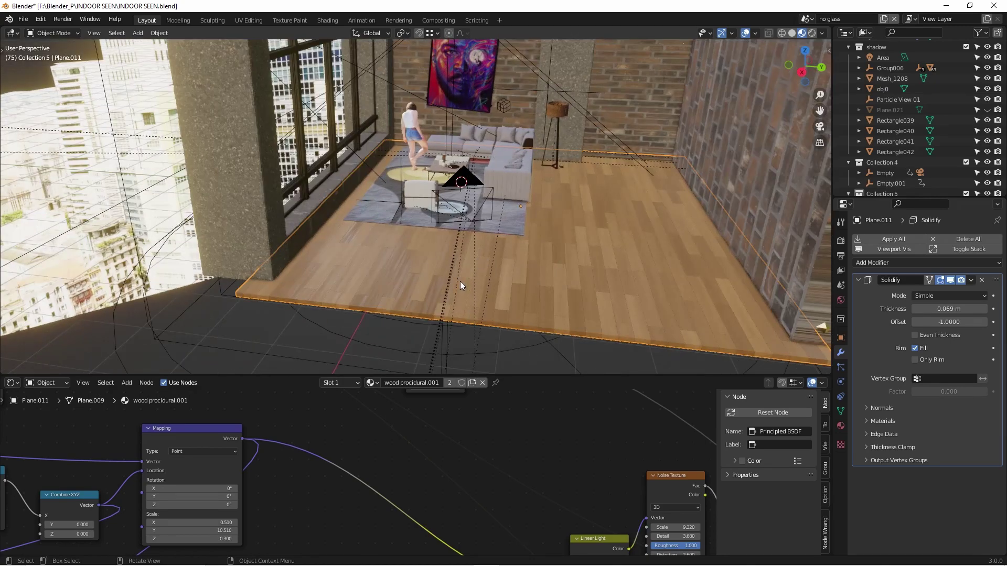
{"action": "scroll", "coordinate": [525, 457], "scroll_direction": "down", "scroll_amount": 6}
{"action": "scroll", "coordinate": [525, 455], "scroll_direction": "up", "scroll_amount": 6}
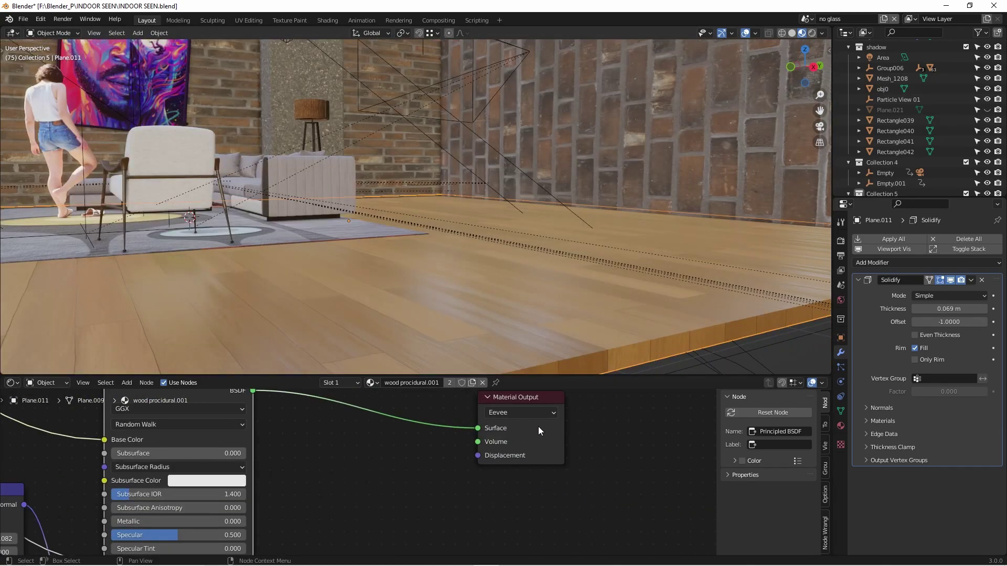
{"action": "left_click", "coordinate": [530, 414]}
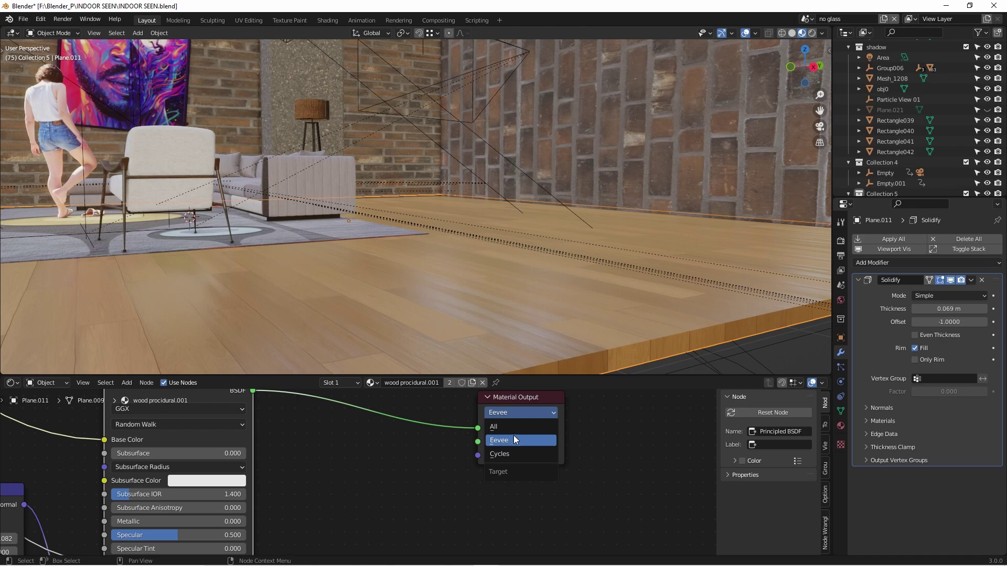
{"action": "scroll", "coordinate": [572, 443], "scroll_direction": "down", "scroll_amount": 10}
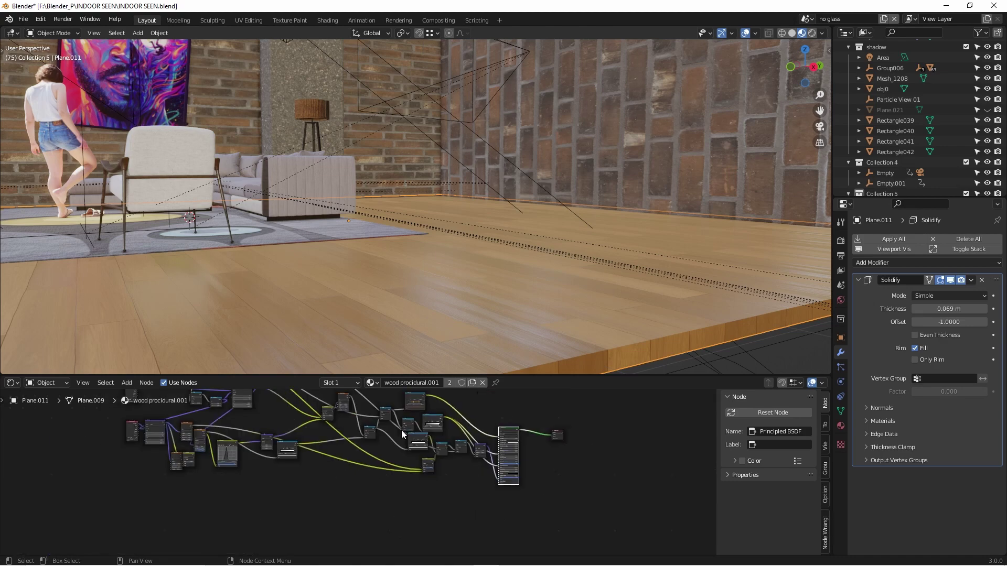
- Adjust the Brick Texture node's scale in the floor's procedural wood material
{"action": "middle_click_drag", "start_coordinate": [401, 430], "coordinate": [545, 524]}
{"action": "scroll", "coordinate": [325, 466], "scroll_direction": "up", "scroll_amount": 3}
{"action": "scroll", "coordinate": [347, 466], "scroll_direction": "up", "scroll_amount": 2}
{"action": "middle_click_drag", "start_coordinate": [435, 236], "coordinate": [364, 358]}
{"action": "scroll", "coordinate": [329, 441], "scroll_direction": "up", "scroll_amount": 7}
{"action": "left_click_drag", "start_coordinate": [324, 467], "coordinate": [316, 461]}
{"action": "left_click_drag", "start_coordinate": [315, 461], "coordinate": [309, 461], "text": "shift"}
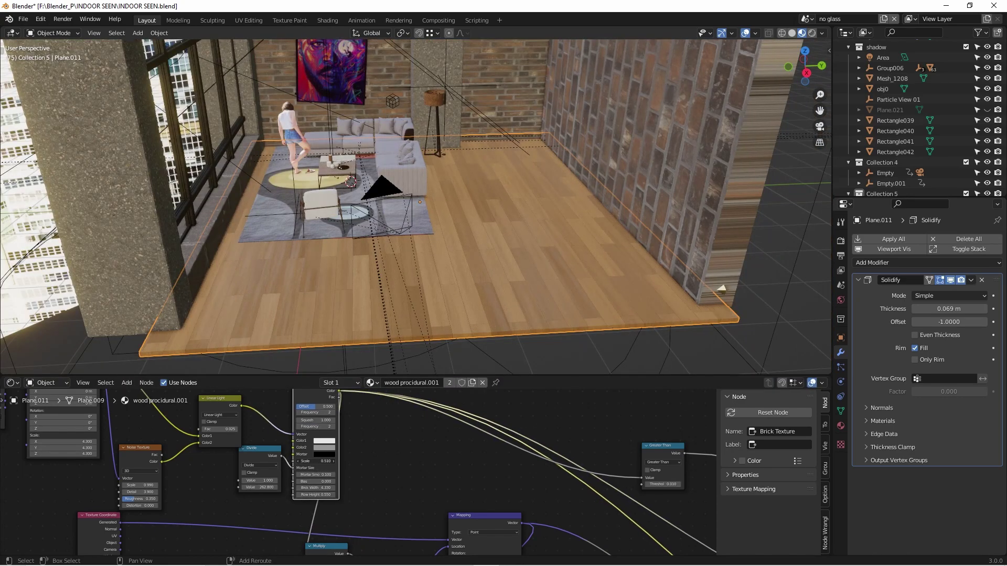
{"action": "middle_click_drag", "start_coordinate": [386, 277], "coordinate": [402, 222]}
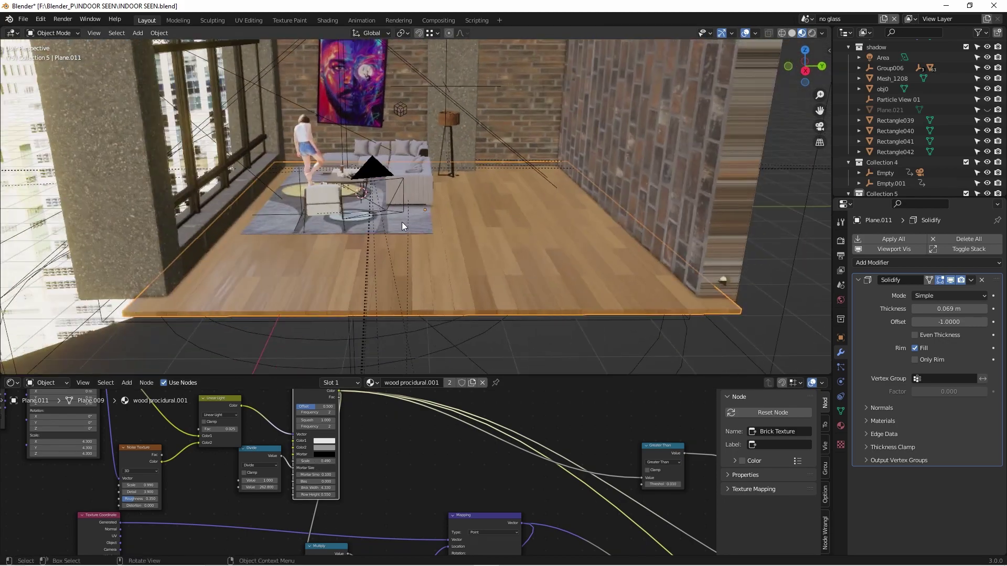
- Darken the selected brown colour stop of the ColorRamp in the floor's wood material
{"action": "middle_click_drag", "start_coordinate": [629, 517], "coordinate": [422, 474]}
{"action": "middle_click_drag", "start_coordinate": [696, 481], "coordinate": [369, 391]}
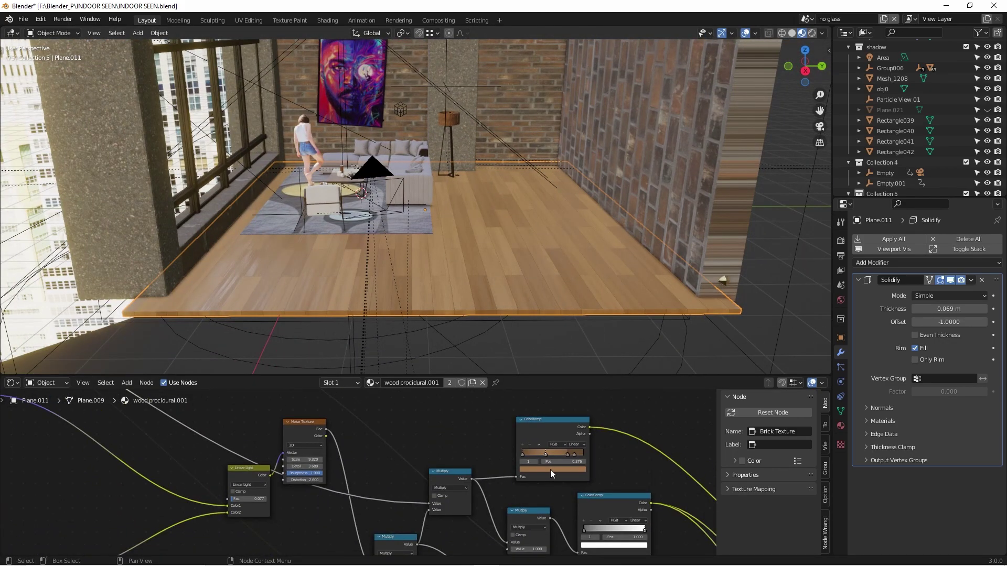
{"action": "left_click", "coordinate": [550, 470]}
{"action": "left_click", "coordinate": [572, 409]}
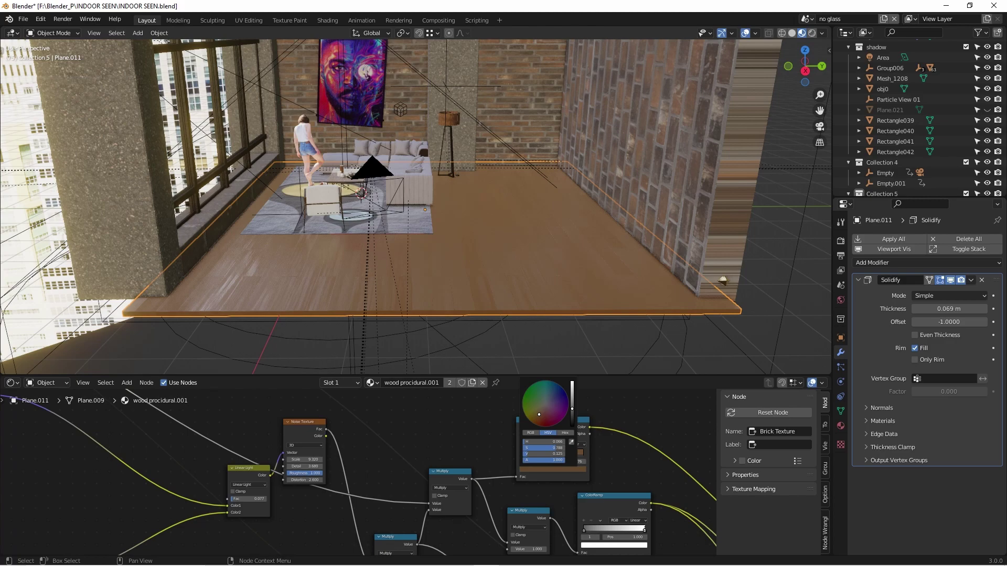
- Select the cutout of the standing woman and inspect its mesh in Edit Mode
{"action": "middle_click_drag", "start_coordinate": [336, 247], "coordinate": [415, 166]}
{"action": "left_click", "coordinate": [402, 250]}
{"action": "key", "text": "Tab"}
{"action": "scroll", "coordinate": [409, 237], "scroll_direction": "up", "scroll_amount": 5}
{"action": "key", "text": "Tab"}
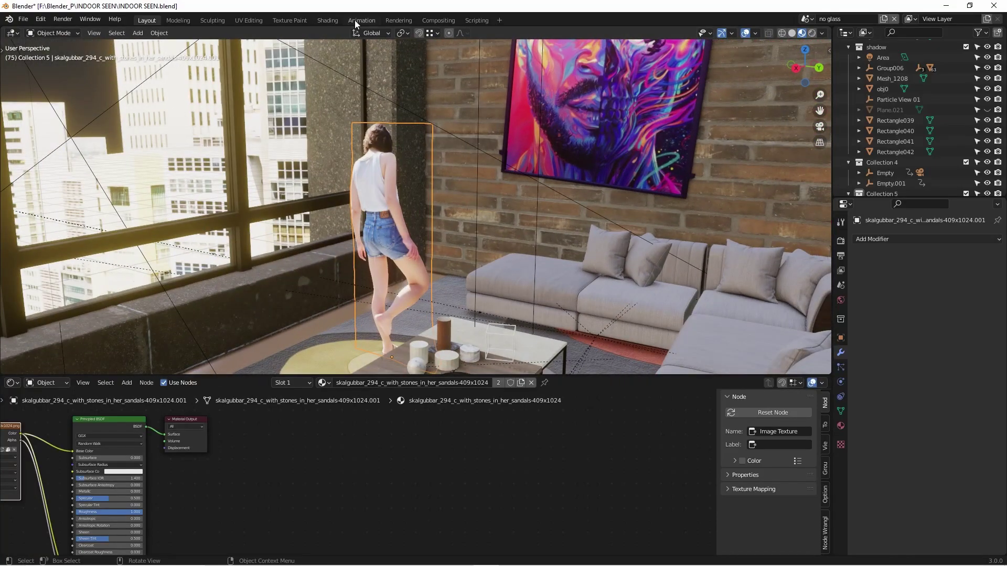
- Preview the scene's animation through the camera in solid shading, and return to the free perspective view
{"action": "left_click", "coordinate": [792, 33]}
{"action": "middle_click_drag", "start_coordinate": [352, 217], "coordinate": [509, 226]}
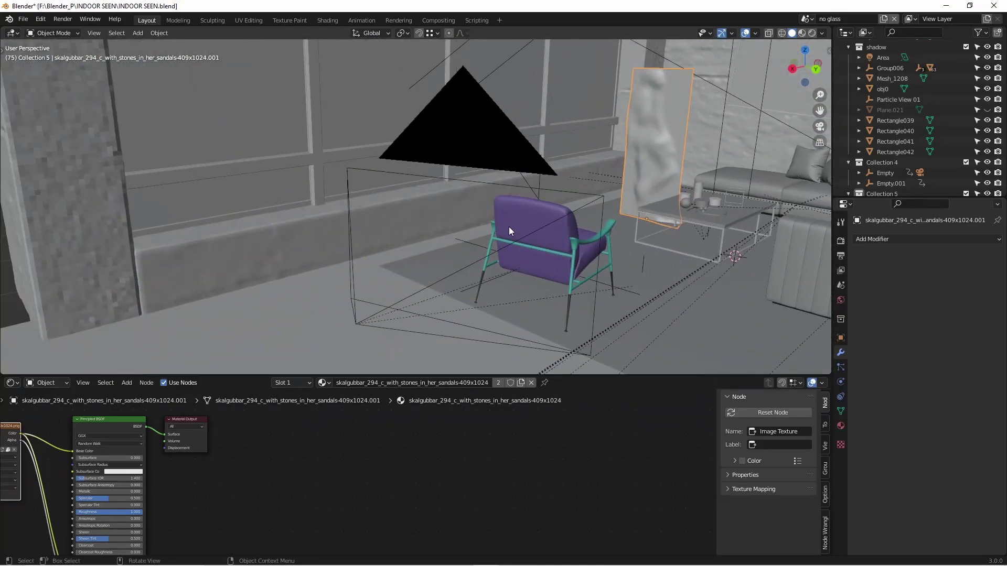
{"action": "key", "text": "KP_0"}
{"action": "key", "text": "space"}
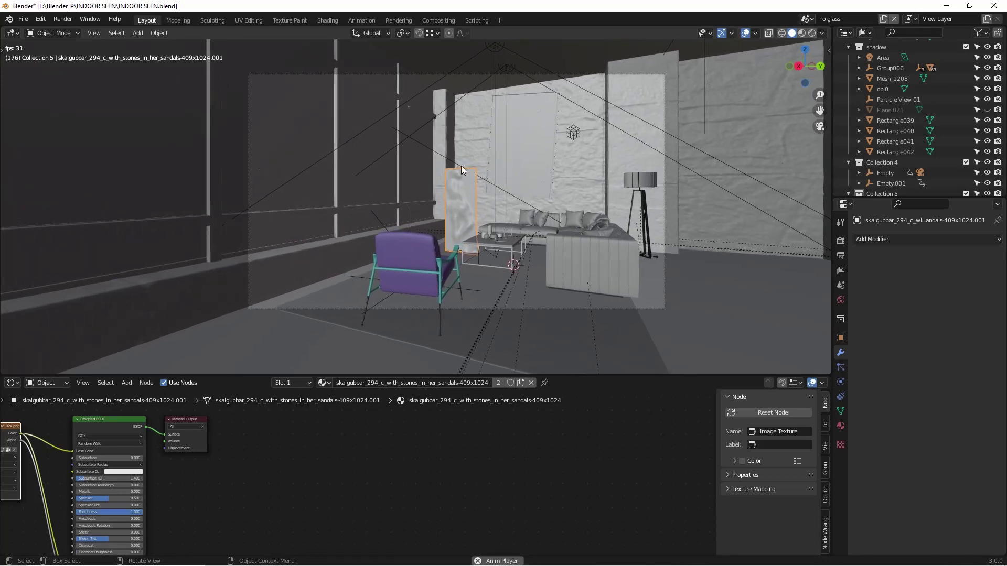
{"action": "key", "text": "Escape"}
{"action": "key", "text": "KP_0"}
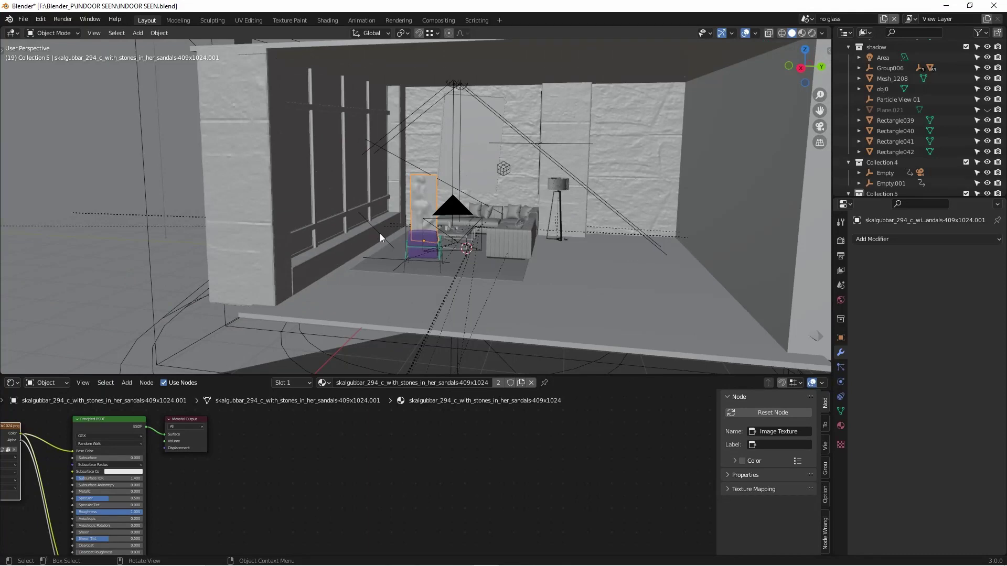
- Select the particle emitter plane under the ceiling and examine one of its floating particles up close
{"action": "middle_click_drag", "start_coordinate": [379, 234], "coordinate": [435, 241], "text": "shift"}
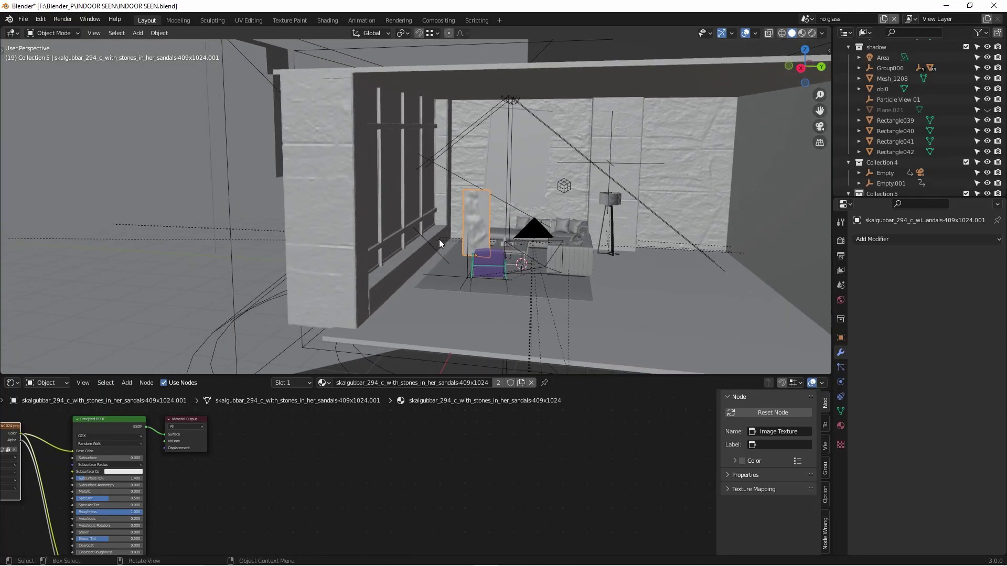
{"action": "left_click", "coordinate": [446, 211]}
{"action": "scroll", "coordinate": [445, 209], "scroll_direction": "up", "scroll_amount": 2}
{"action": "middle_click_drag", "start_coordinate": [448, 167], "coordinate": [454, 156]}
{"action": "middle_click_drag", "start_coordinate": [483, 110], "coordinate": [362, 187], "text": "shift"}
{"action": "middle_click_drag", "start_coordinate": [653, 237], "coordinate": [548, 171]}
{"action": "middle_click_drag", "start_coordinate": [463, 183], "coordinate": [474, 187]}
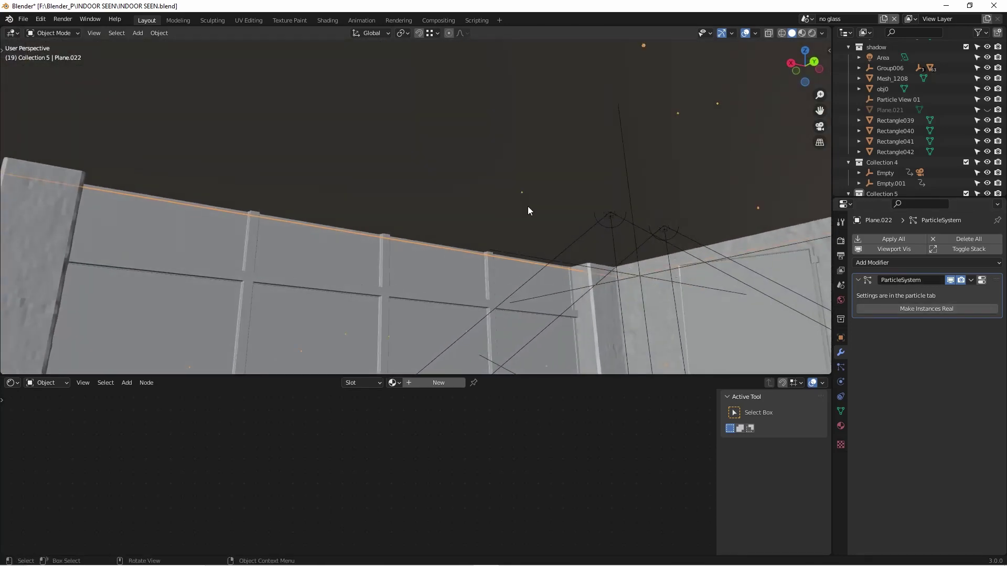
{"action": "scroll", "coordinate": [519, 173], "scroll_direction": "up", "scroll_amount": 4}
{"action": "scroll", "coordinate": [508, 209], "scroll_direction": "down", "scroll_amount": 2}
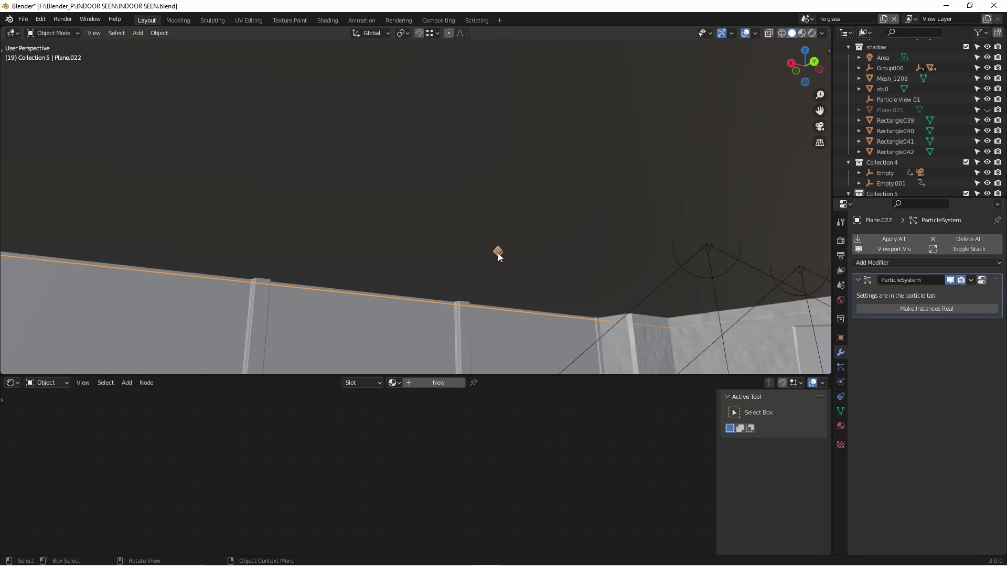
{"action": "scroll", "coordinate": [498, 253], "scroll_direction": "up", "scroll_amount": 4}
{"action": "middle_click_drag", "start_coordinate": [485, 251], "coordinate": [414, 262]}
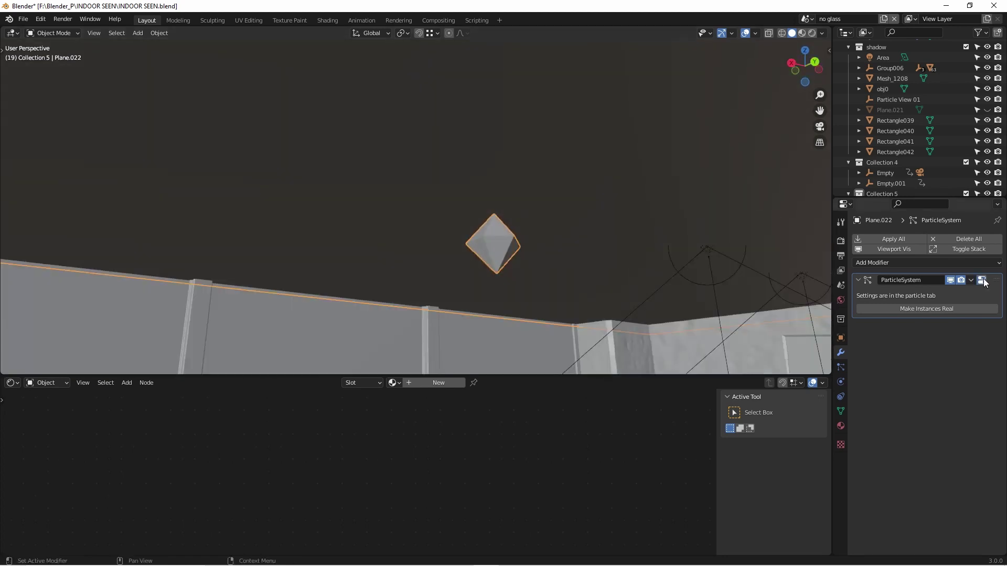
- Examine the emitter plane's particle settings, including Emission, Cache, Render, Field Weights and Force Field Settings
{"action": "left_click", "coordinate": [840, 367]}
{"action": "scroll", "coordinate": [913, 341], "scroll_direction": "down", "scroll_amount": 2}
{"action": "left_click", "coordinate": [866, 392]}
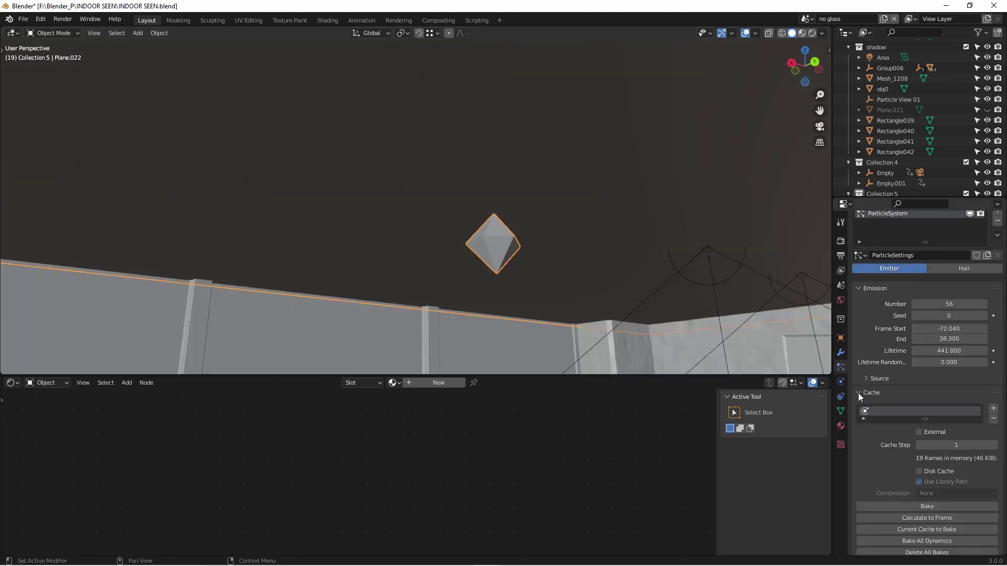
{"action": "left_click", "coordinate": [858, 393]}
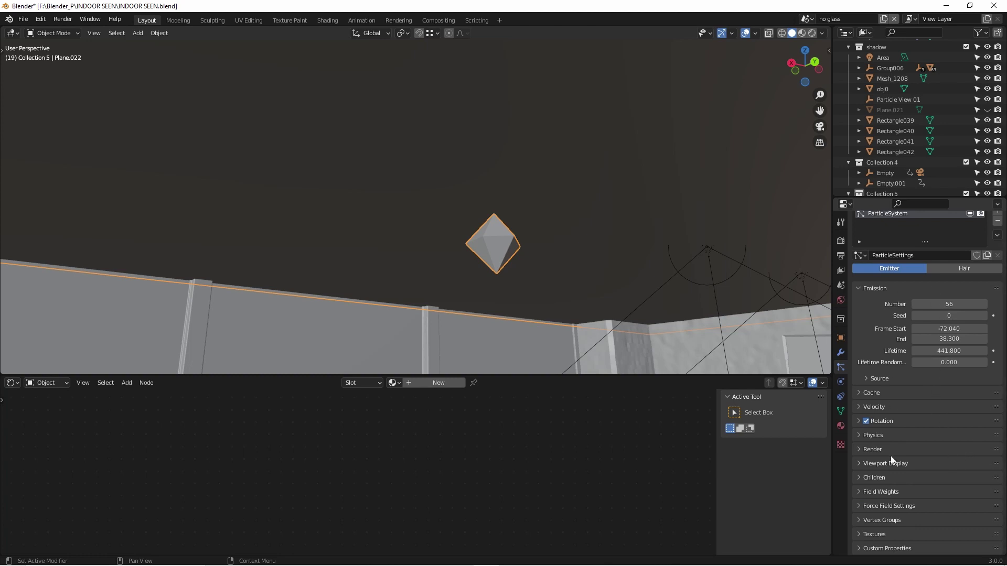
{"action": "left_click", "coordinate": [860, 449]}
{"action": "scroll", "coordinate": [870, 441], "scroll_direction": "down", "scroll_amount": 5}
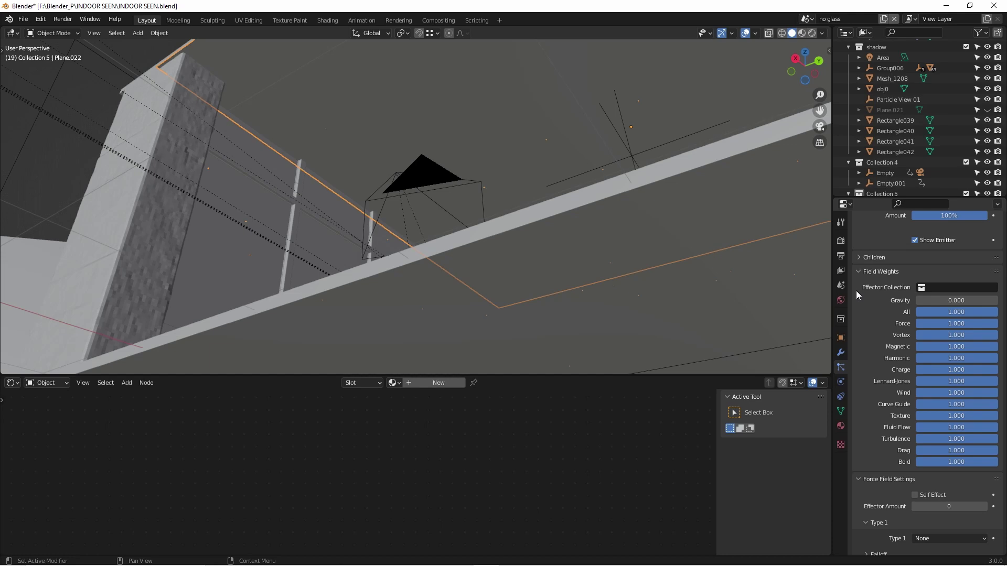
{"action": "scroll", "coordinate": [474, 200], "scroll_direction": "down", "scroll_amount": 5}
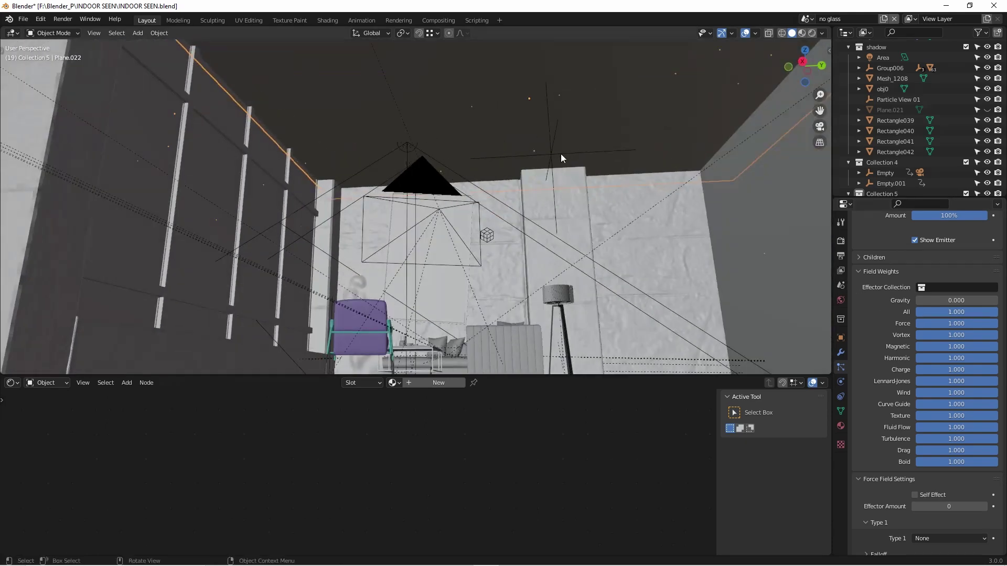
- Select the Turbulence force field near the ceiling and examine its physics settings and position in the room
{"action": "left_click", "coordinate": [546, 159]}
{"action": "left_click", "coordinate": [841, 382]}
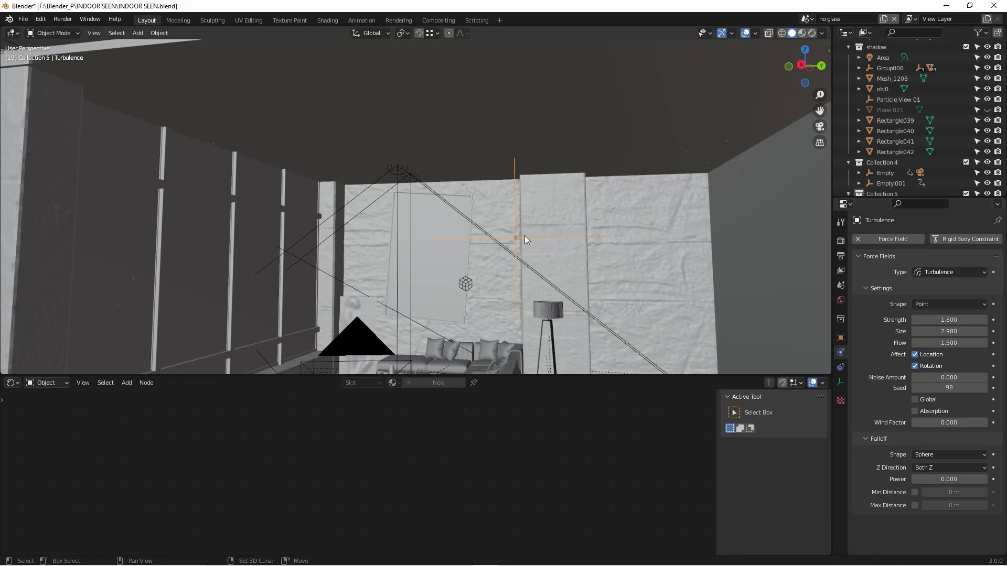
{"action": "middle_click_drag", "start_coordinate": [525, 235], "coordinate": [526, 163]}
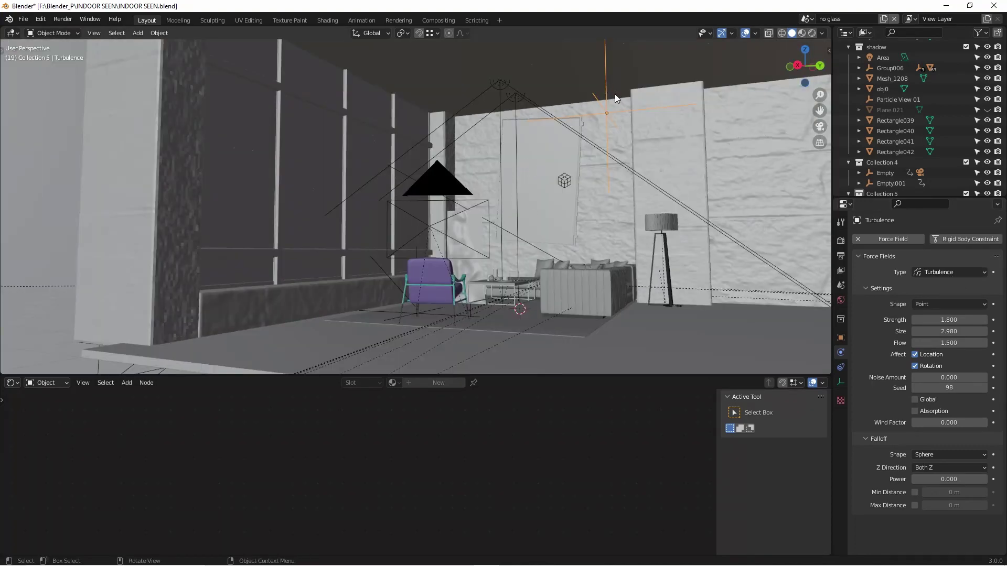
{"action": "middle_click_drag", "start_coordinate": [615, 94], "coordinate": [524, 185]}
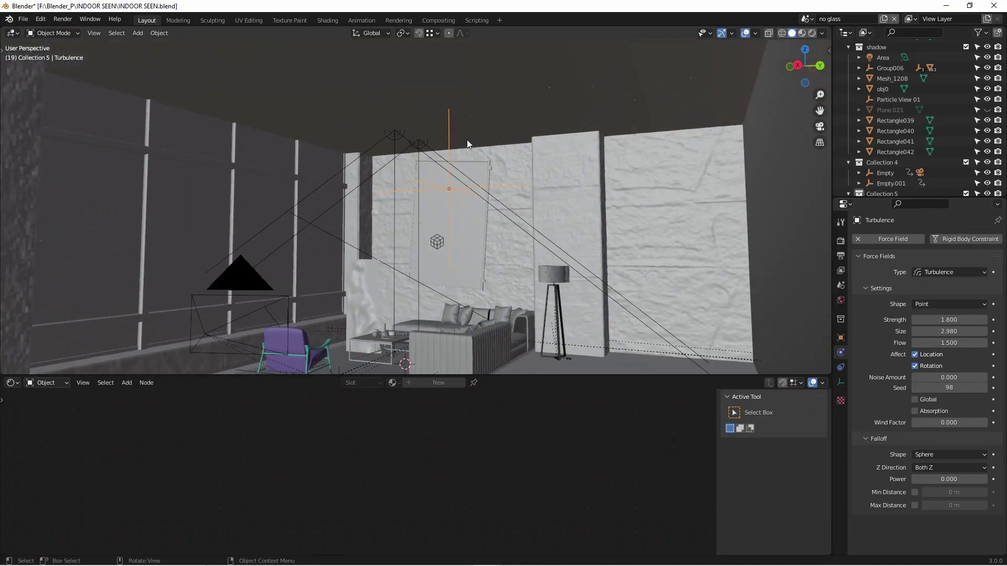
- Select the ceiling's particle emitter plane and play back the animation to watch the particles move
{"action": "left_click", "coordinate": [476, 103]}
{"action": "key", "text": "space"}
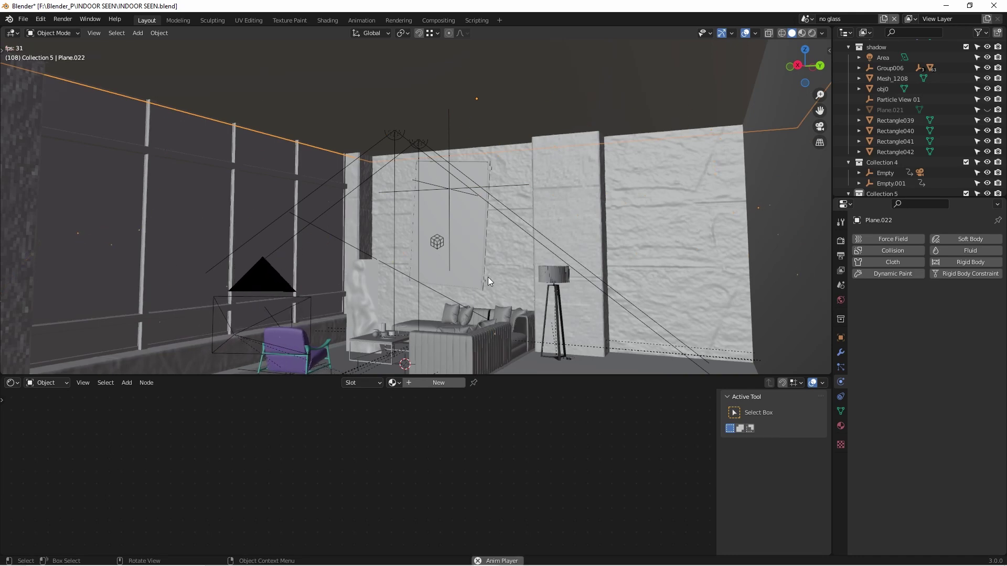
{"action": "key", "text": "space"}
- View the room through the camera in material preview and rendered shading, checking the dust particles
{"action": "left_click", "coordinate": [802, 34]}
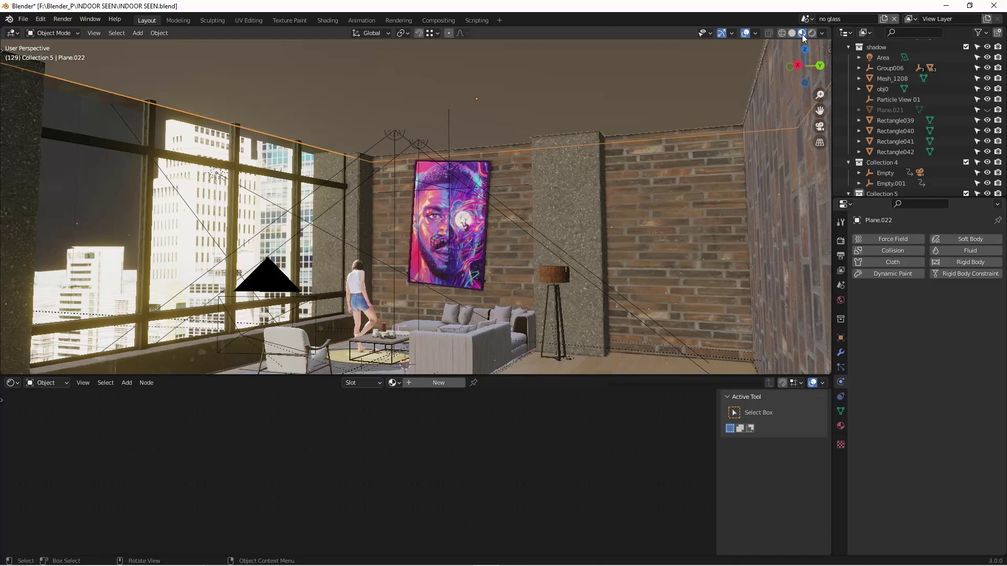
{"action": "key", "text": "KP_0"}
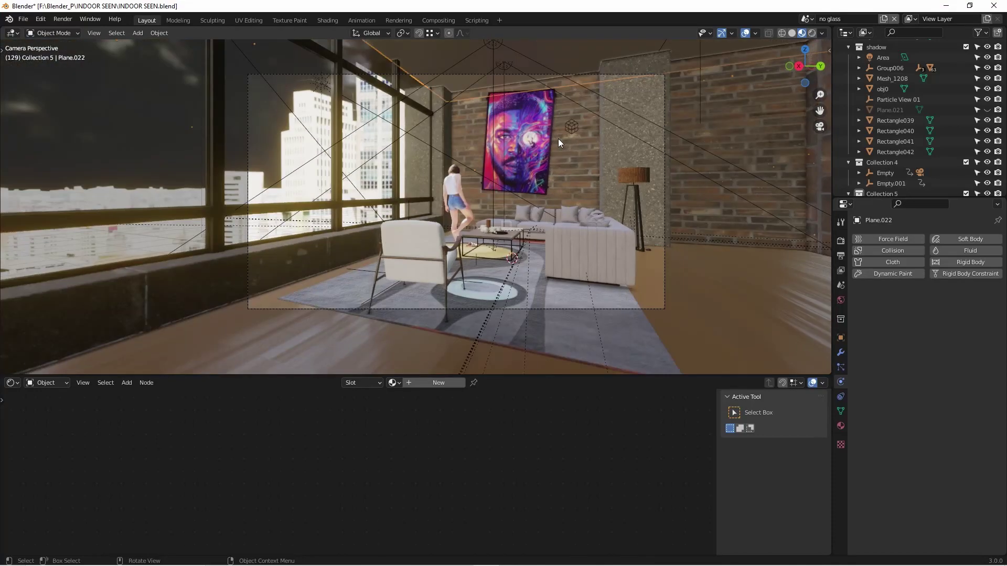
{"action": "left_click", "coordinate": [813, 33]}
{"action": "scroll", "coordinate": [495, 152], "scroll_direction": "up", "scroll_amount": 5}
{"action": "scroll", "coordinate": [421, 175], "scroll_direction": "down", "scroll_amount": 4}
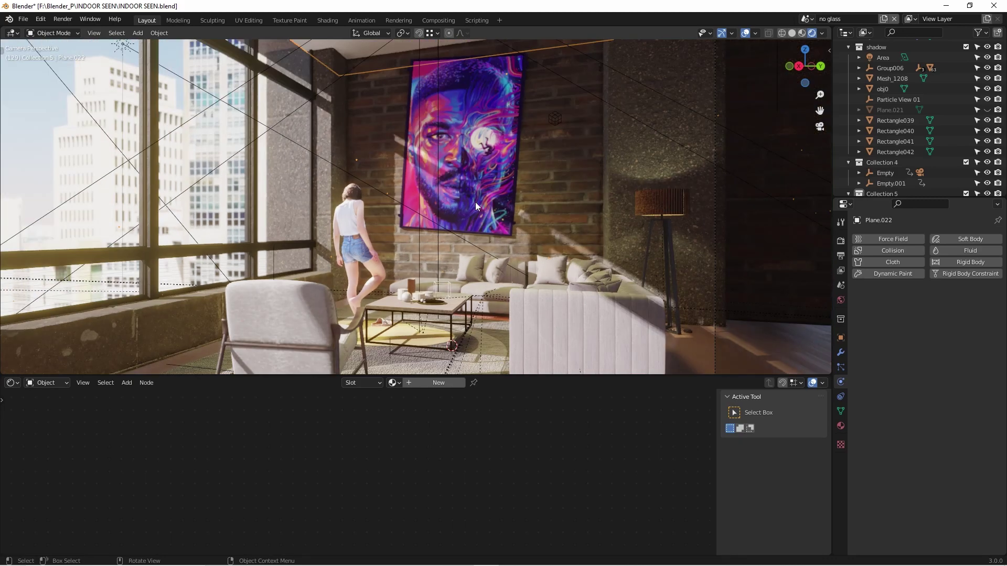
- Bring back the hidden plane across the room's open side and select it in Object Mode
{"action": "key", "text": "KP_0"}
{"action": "key", "text": "ctrl+z"}
{"action": "middle_click_drag", "start_coordinate": [620, 271], "coordinate": [565, 241], "text": "shift"}
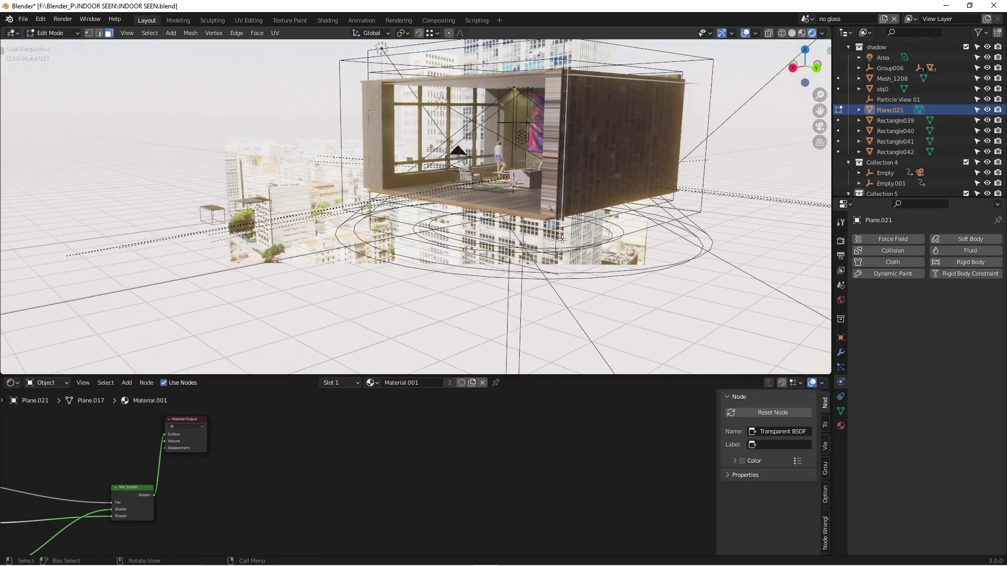
{"action": "key", "text": "Tab"}
{"action": "left_click", "coordinate": [554, 258]}
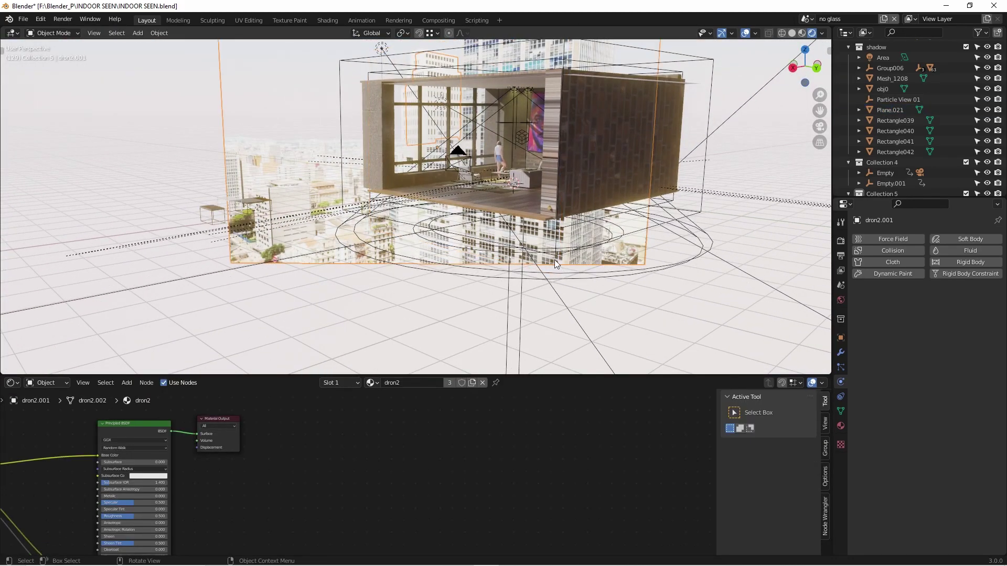
{"action": "left_click", "coordinate": [554, 260]}
- Inspect the plane's Light Path and Transparent BSDF nodes, and move the Light Path node slightly up
{"action": "middle_click_drag", "start_coordinate": [157, 474], "coordinate": [577, 472]}
{"action": "middle_click_drag", "start_coordinate": [297, 484], "coordinate": [320, 466]}
{"action": "scroll", "coordinate": [326, 457], "scroll_direction": "up", "scroll_amount": 7}
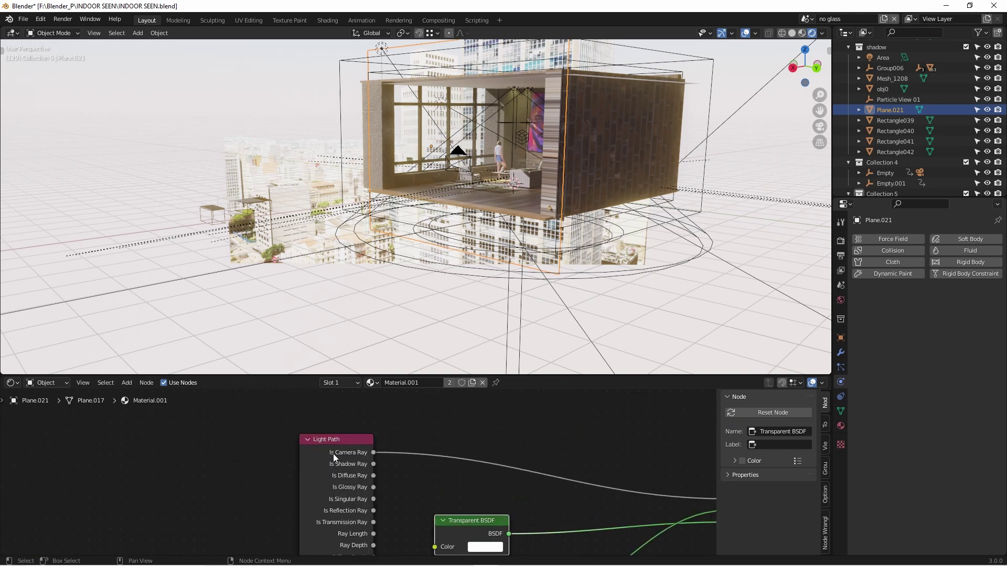
{"action": "left_click_drag", "start_coordinate": [334, 458], "coordinate": [375, 437]}
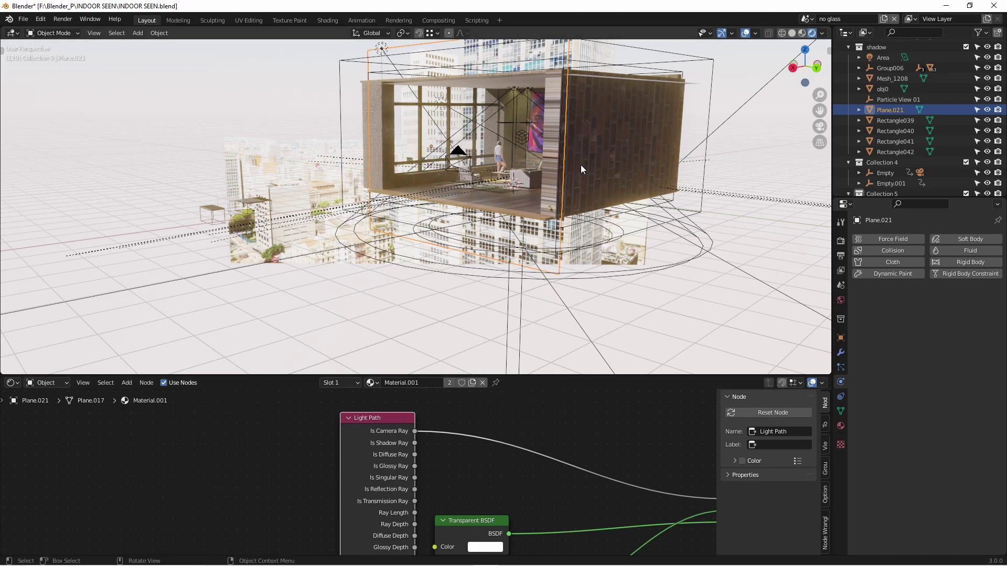
- Hide the selected plane across the room's open side to expose the interior
{"action": "middle_click_drag", "start_coordinate": [575, 467], "coordinate": [541, 354]}
{"action": "key", "text": "h"}
{"action": "middle_click_drag", "start_coordinate": [512, 172], "coordinate": [487, 164]}
{"action": "scroll", "coordinate": [487, 165], "scroll_direction": "up", "scroll_amount": 5}
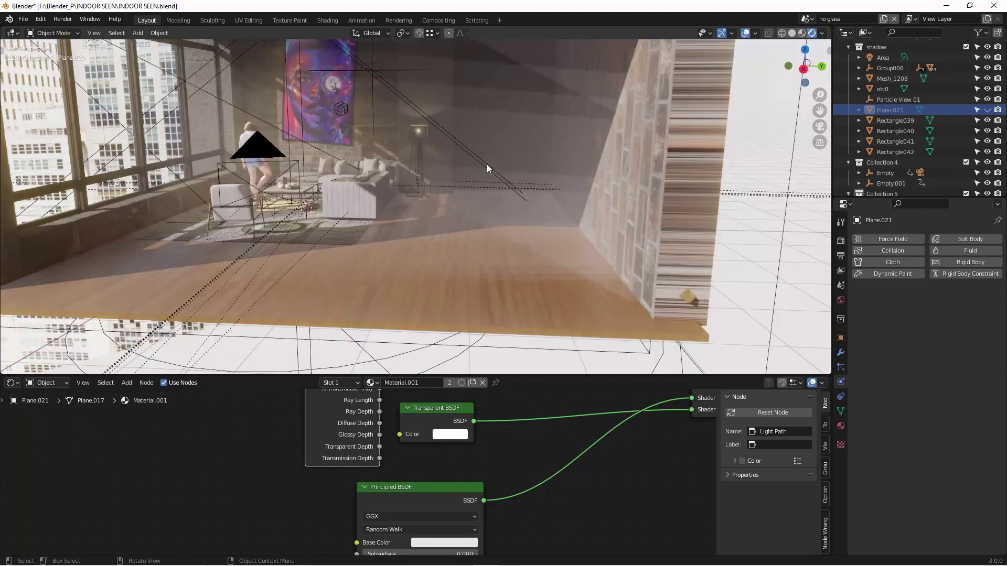
- Select the volume cube enclosing the room and examine its Volume Scatter material in solid shading
{"action": "left_click", "coordinate": [488, 168]}
{"action": "scroll", "coordinate": [490, 178], "scroll_direction": "down", "scroll_amount": 6}
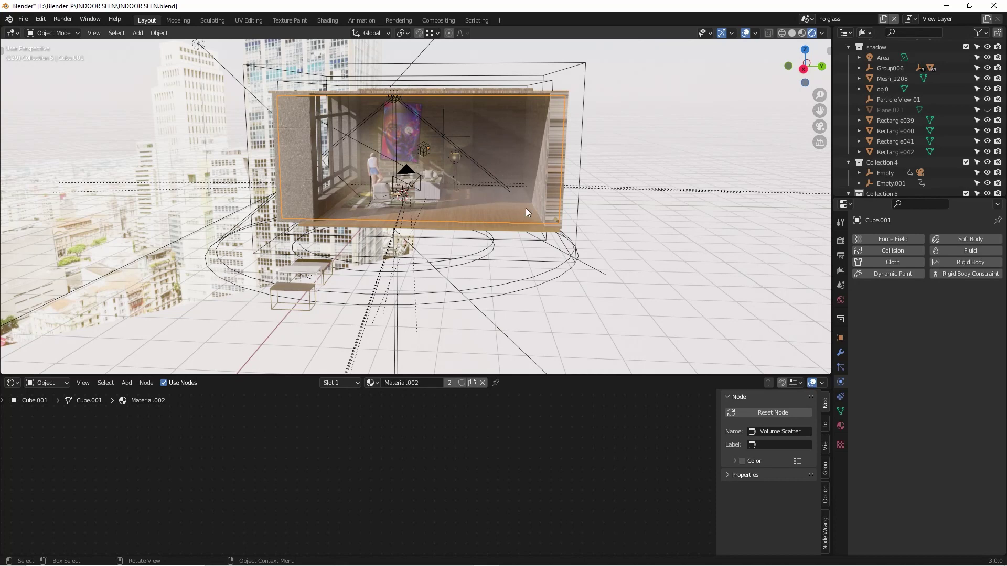
{"action": "scroll", "coordinate": [437, 445], "scroll_direction": "down", "scroll_amount": 10}
{"action": "middle_click_drag", "start_coordinate": [449, 440], "coordinate": [370, 503]}
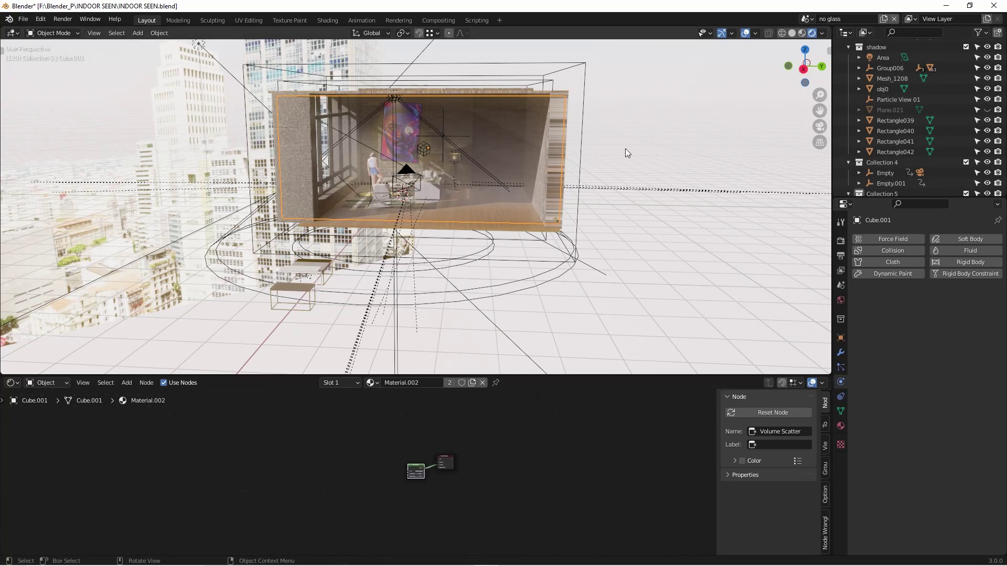
{"action": "left_click", "coordinate": [792, 33]}
{"action": "middle_click_drag", "start_coordinate": [276, 155], "coordinate": [343, 216]}
{"action": "scroll", "coordinate": [432, 460], "scroll_direction": "up", "scroll_amount": 7}
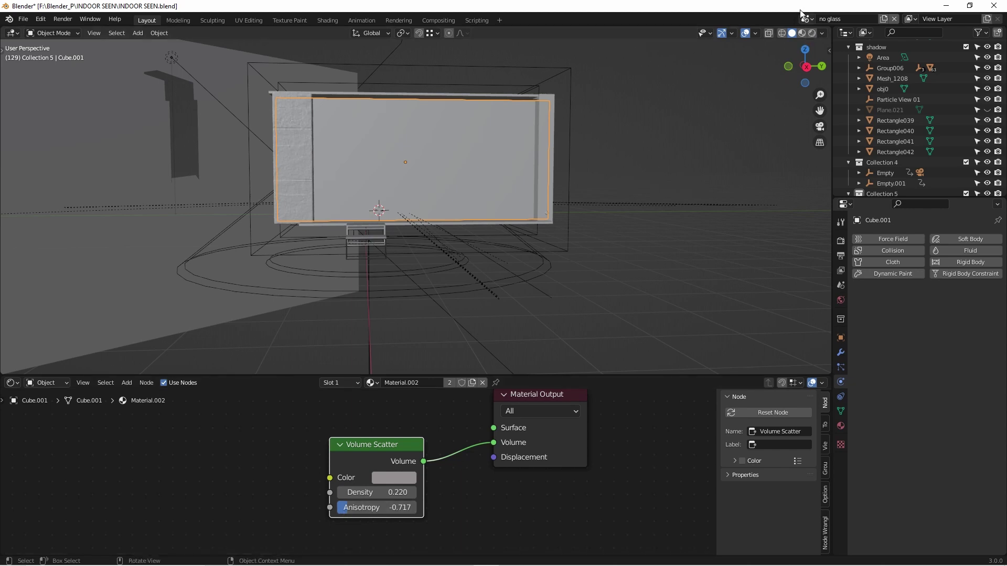
- Unhide the plane across the room's open side and show the scene through the camera in rendered shading
{"action": "left_click", "coordinate": [801, 33]}
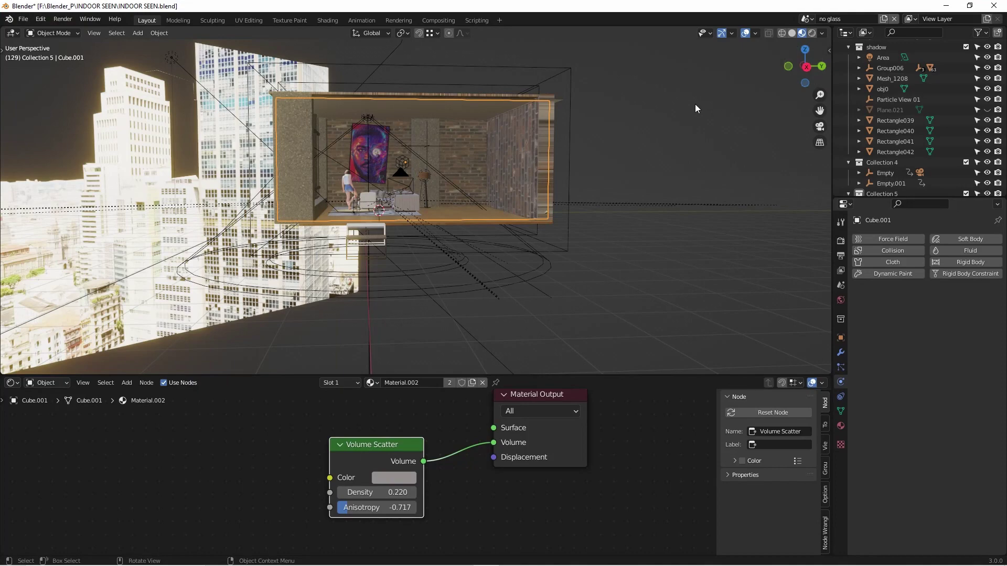
{"action": "key", "text": "KP_0"}
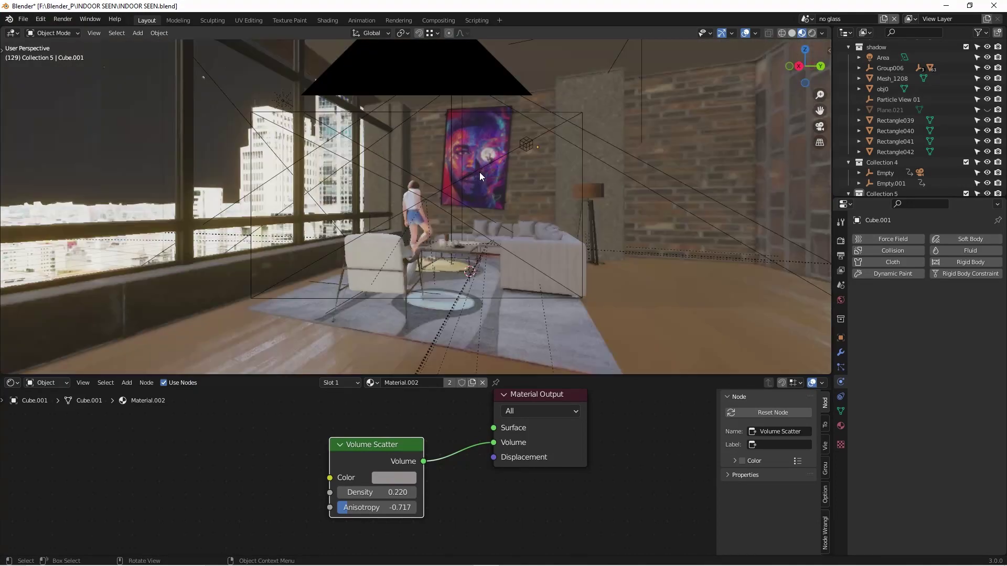
{"action": "key", "text": "alt+h"}
{"action": "key", "text": "z"}
- Select the room's irradiance volume and point out the Irradiance Volume option among the light probes available to add
{"action": "left_click", "coordinate": [497, 109]}
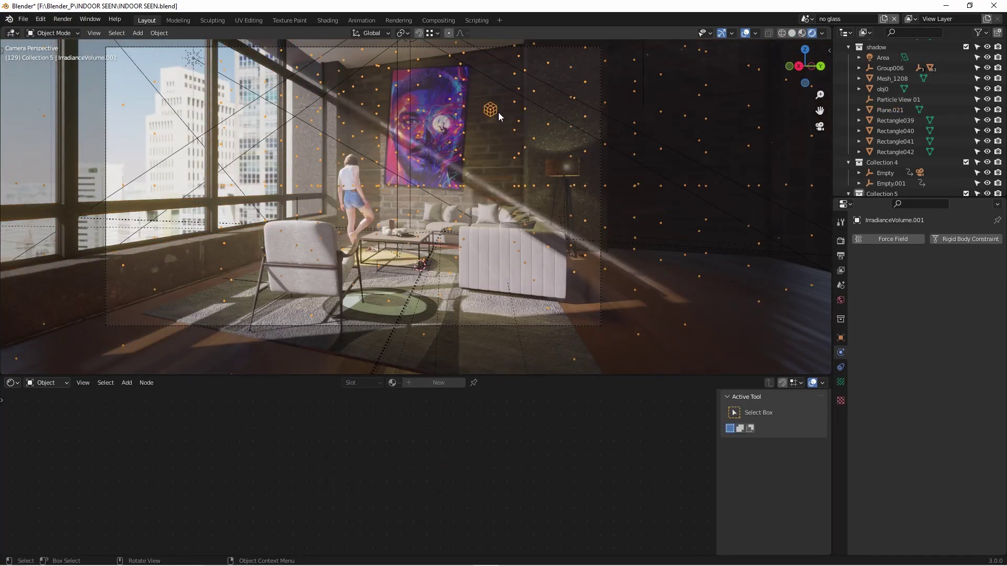
{"action": "middle_click_drag", "start_coordinate": [382, 321], "coordinate": [544, 180]}
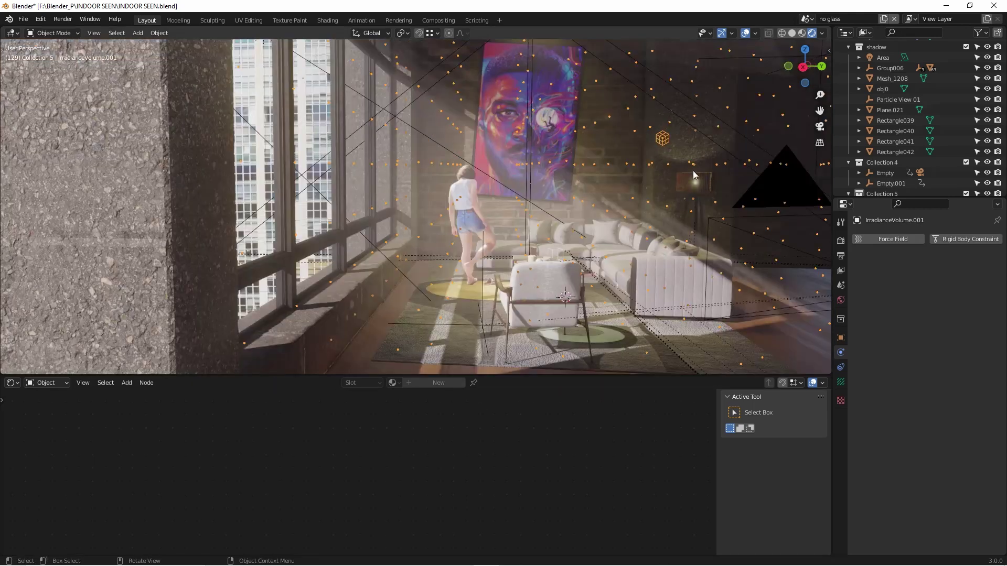
{"action": "key", "text": "shift+a"}
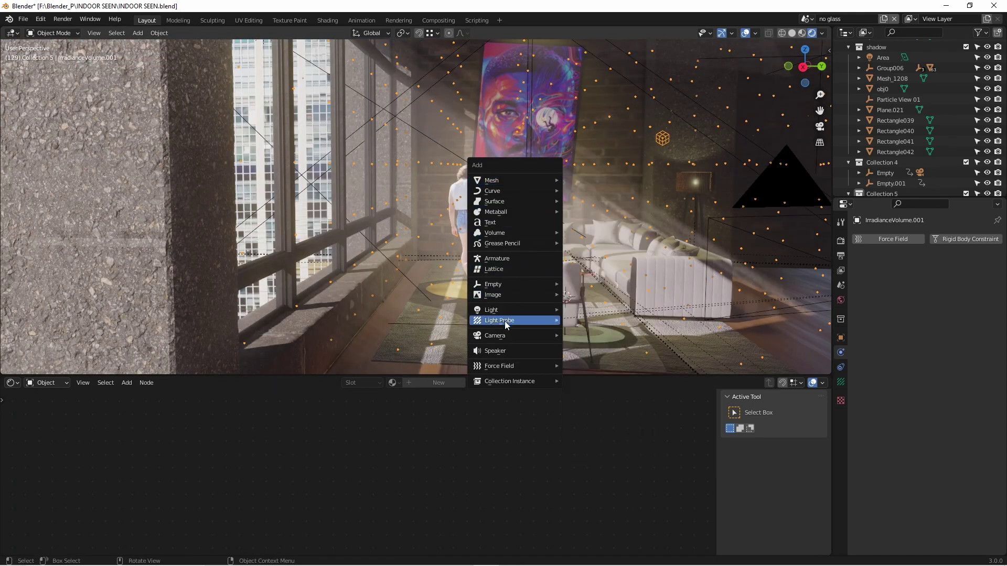
{"action": "mouse_move", "coordinate": [508, 321]}
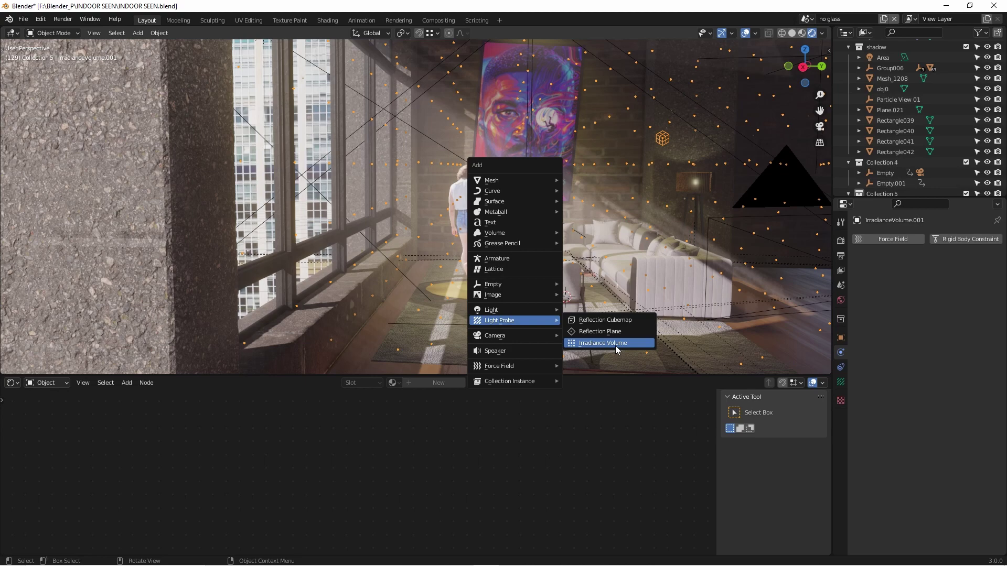
{"action": "scroll", "coordinate": [554, 206], "scroll_direction": "up", "scroll_amount": 1}
{"action": "middle_click_drag", "start_coordinate": [555, 206], "coordinate": [455, 192], "text": "shift"}
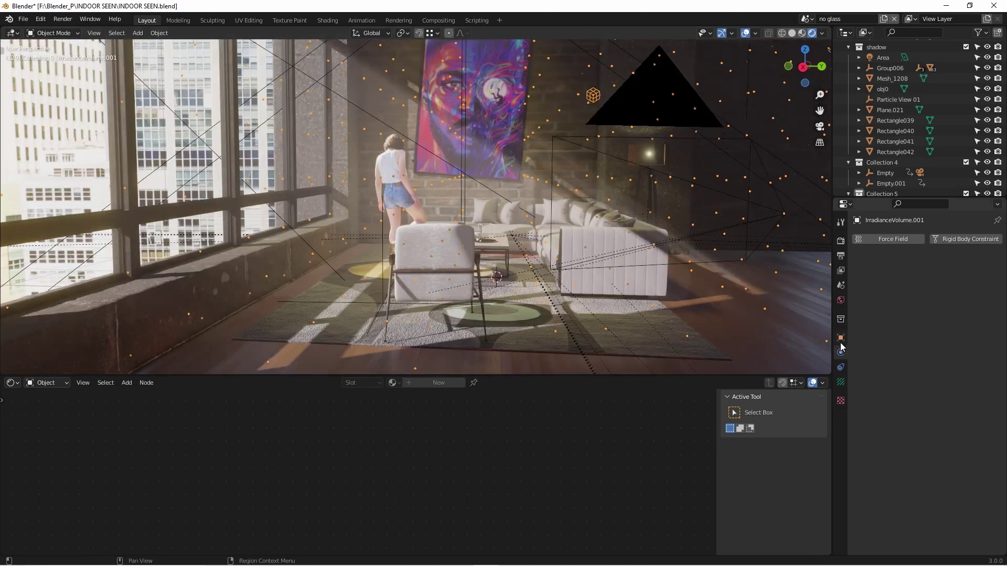
- Examine the irradiance volume's probe settings and the render settings for Volumetrics and Indirect Lighting
{"action": "left_click", "coordinate": [841, 367]}
{"action": "left_click", "coordinate": [841, 382]}
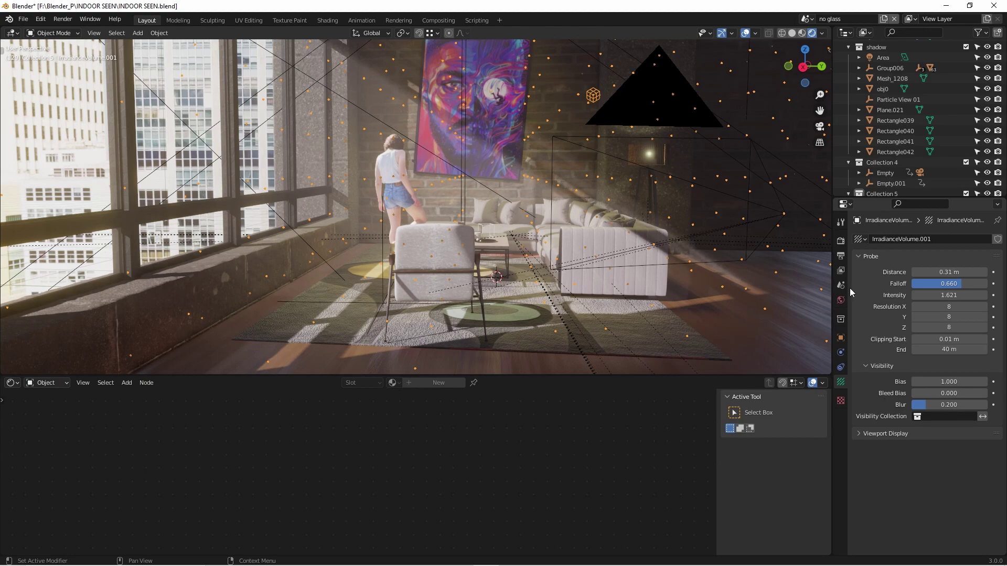
{"action": "left_click", "coordinate": [840, 241]}
{"action": "scroll", "coordinate": [896, 325], "scroll_direction": "down", "scroll_amount": 8}
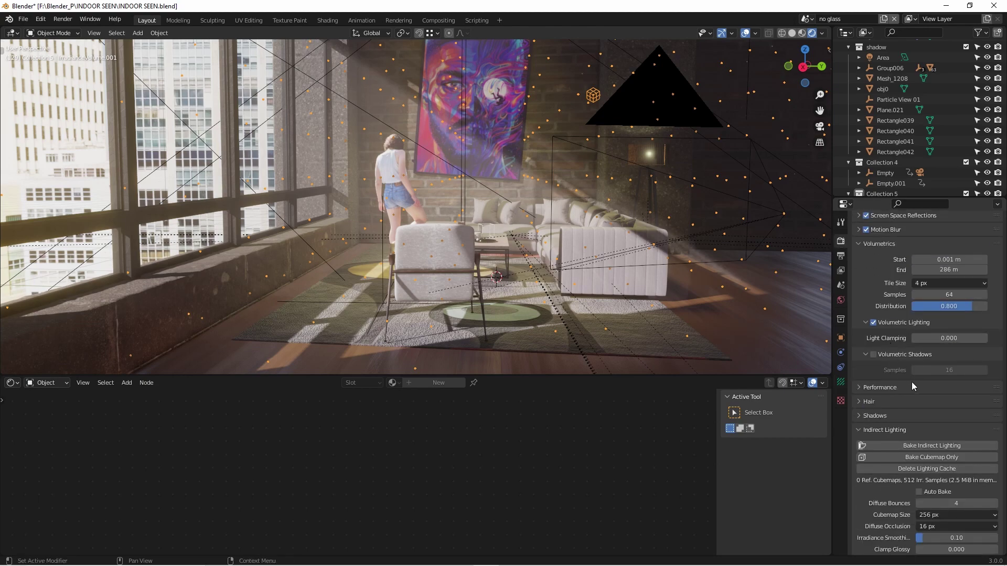
- Point out the Bake Indirect Lighting option for the light probes and return to the camera view
{"action": "left_click", "coordinate": [920, 448]}
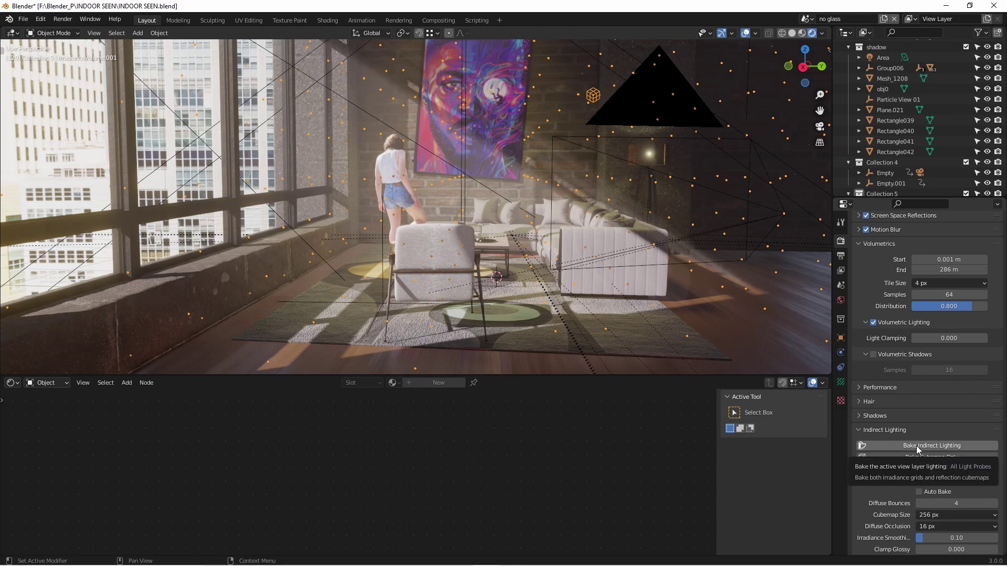
{"action": "middle_click_drag", "start_coordinate": [451, 248], "coordinate": [477, 267]}
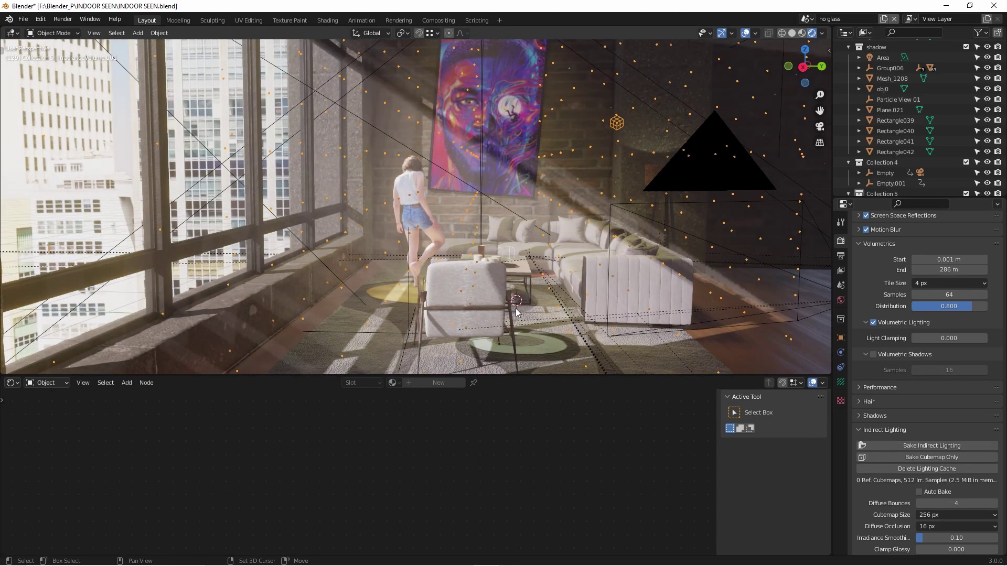
{"action": "middle_click_drag", "start_coordinate": [593, 286], "coordinate": [559, 265]}
{"action": "key", "text": "KP_0"}
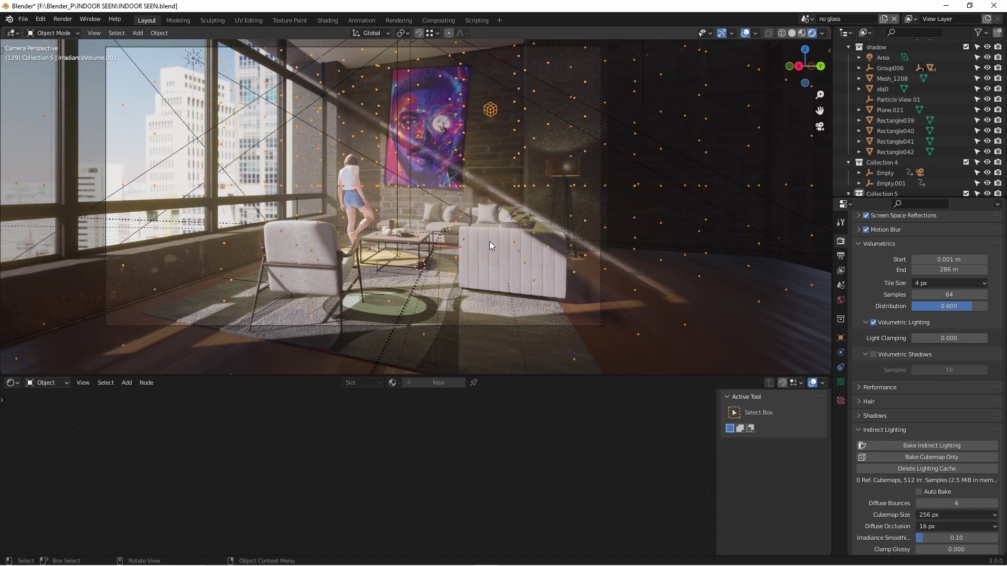
- Examine the rendered room from the window side and around the lights above the painting, ending in the camera view
{"action": "mouse_move", "coordinate": [502, 307]}
{"action": "middle_mouse_down", "text": "shift"}
{"action": "mouse_move", "coordinate": [612, 287]}
{"action": "mouse_move", "coordinate": [522, 246]}
{"action": "mouse_move", "coordinate": [364, 266]}
{"action": "mouse_move", "coordinate": [395, 233]}
{"action": "mouse_move", "coordinate": [404, 255]}
{"action": "mouse_move", "coordinate": [424, 203]}
{"action": "mouse_move", "coordinate": [268, 295]}
{"action": "mouse_move", "coordinate": [299, 267]}
{"action": "middle_mouse_up", "text": "shift"}
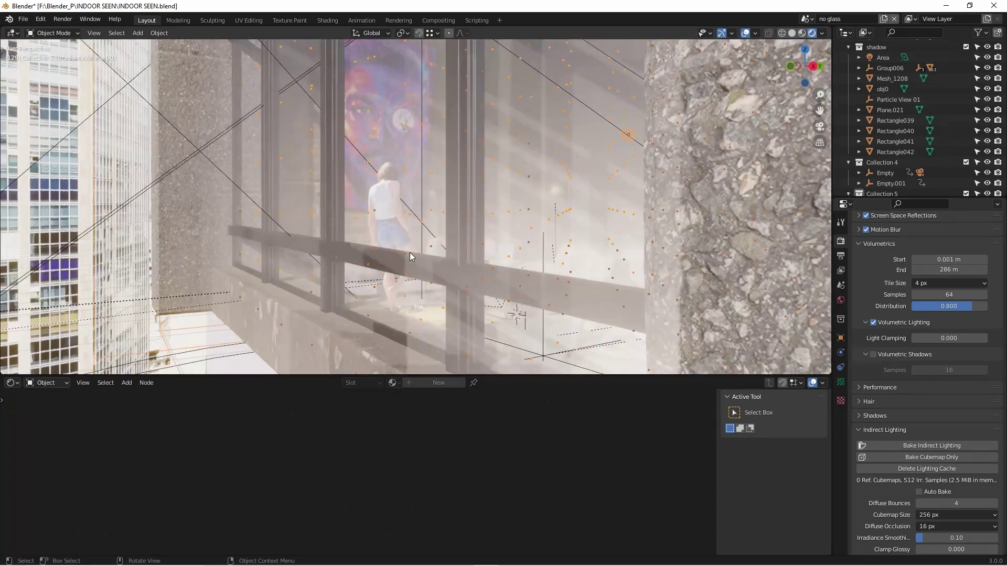
{"action": "scroll", "coordinate": [396, 230], "scroll_direction": "down", "scroll_amount": 5}
{"action": "scroll", "coordinate": [543, 226], "scroll_direction": "up", "scroll_amount": 5}
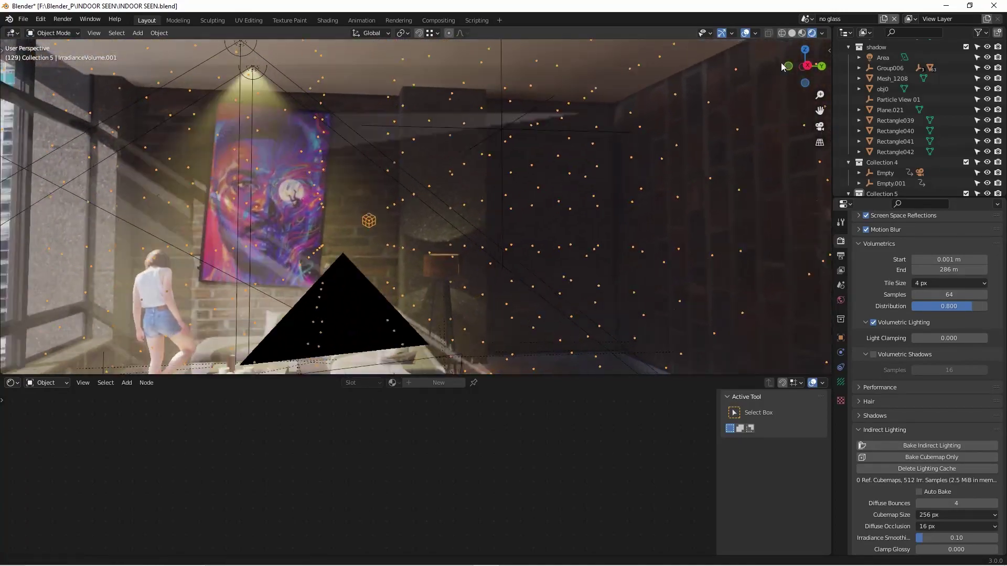
{"action": "middle_click_drag", "start_coordinate": [782, 62], "coordinate": [789, 60]}
{"action": "scroll", "coordinate": [498, 157], "scroll_direction": "down", "scroll_amount": 2}
{"action": "middle_click_drag", "start_coordinate": [413, 180], "coordinate": [363, 179]}
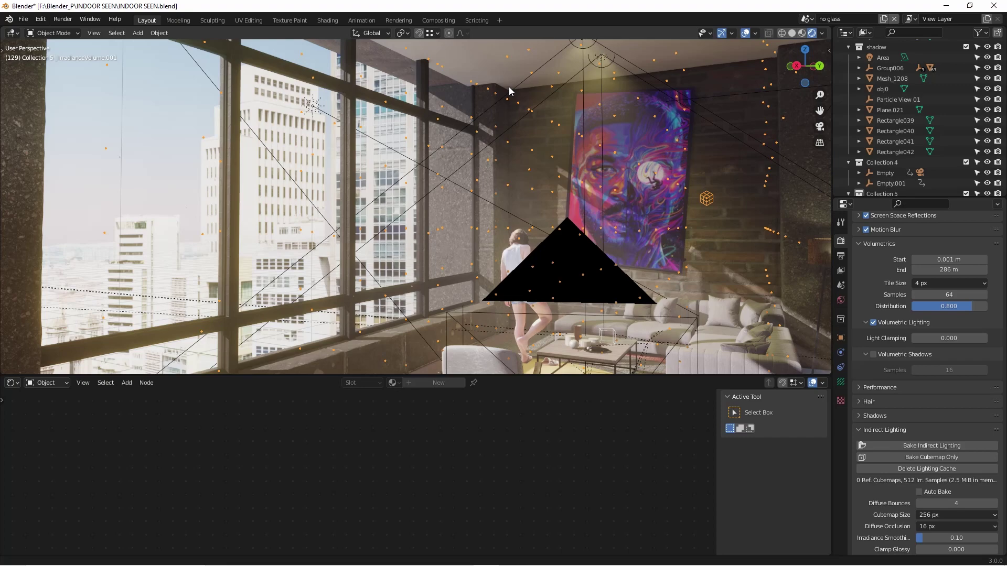
{"action": "left_click_drag", "start_coordinate": [509, 90], "coordinate": [660, 209]}
{"action": "mouse_move", "coordinate": [559, 125]}
{"action": "middle_mouse_down"}
{"action": "mouse_move", "coordinate": [555, 281]}
{"action": "mouse_move", "coordinate": [561, 117]}
{"action": "middle_mouse_up"}
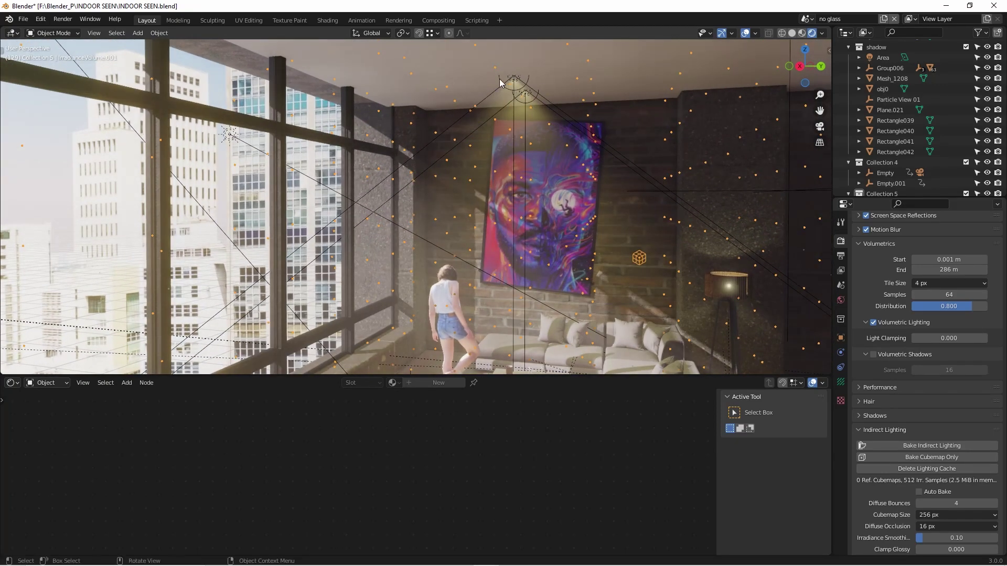
{"action": "middle_click_drag", "start_coordinate": [578, 281], "coordinate": [650, 91], "text": "shift"}
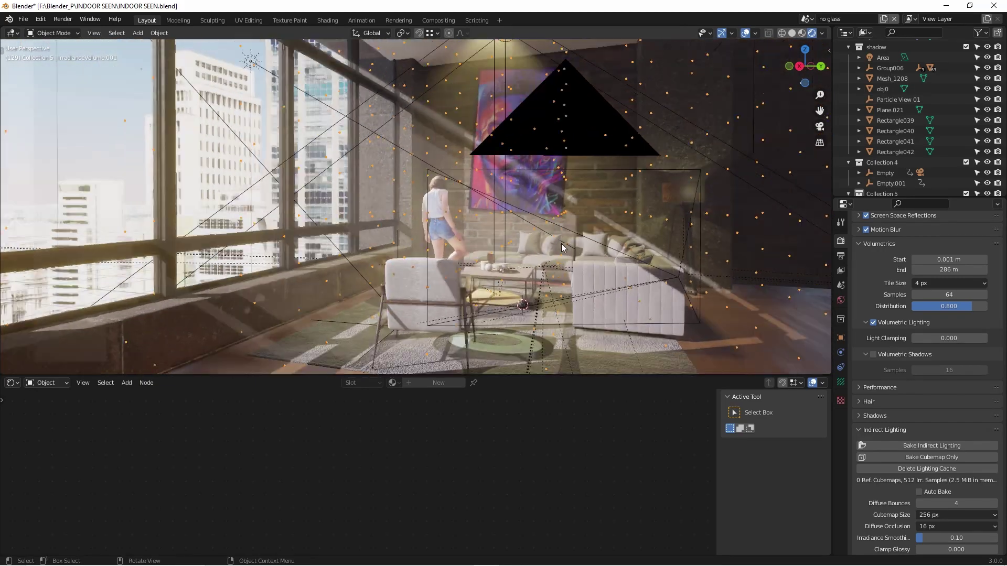
{"action": "key", "text": "KP_0"}
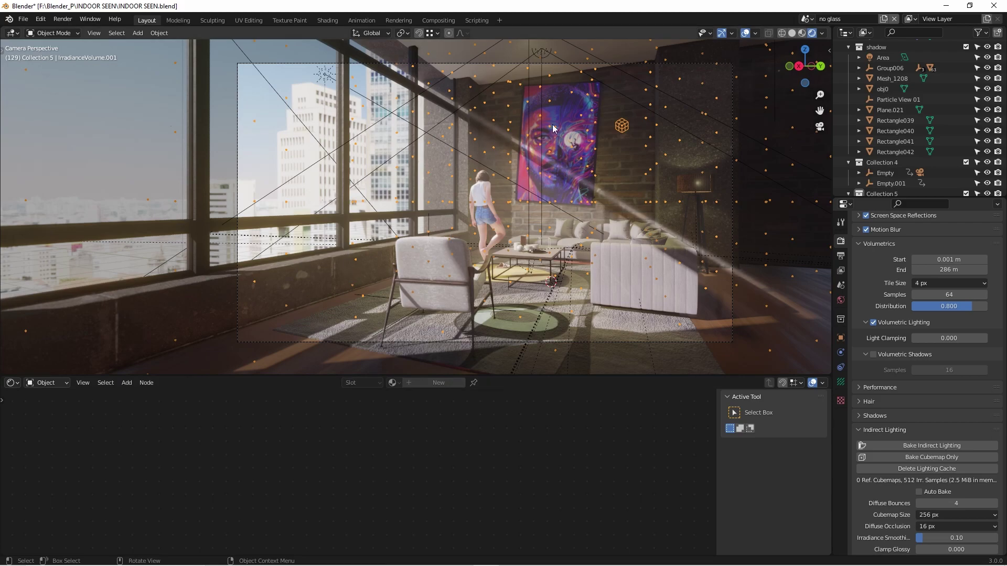
- Select the large city backdrop plane outside the windows and examine its placement relative to the room
{"action": "middle_click_drag", "start_coordinate": [615, 324], "coordinate": [744, 244]}
{"action": "scroll", "coordinate": [437, 269], "scroll_direction": "down", "scroll_amount": 6}
{"action": "scroll", "coordinate": [744, 243], "scroll_direction": "down", "scroll_amount": 4}
{"action": "middle_click_drag", "start_coordinate": [647, 239], "coordinate": [451, 208]}
{"action": "scroll", "coordinate": [450, 231], "scroll_direction": "up", "scroll_amount": 3}
{"action": "left_click", "coordinate": [451, 246]}
{"action": "scroll", "coordinate": [324, 280], "scroll_direction": "up", "scroll_amount": 1}
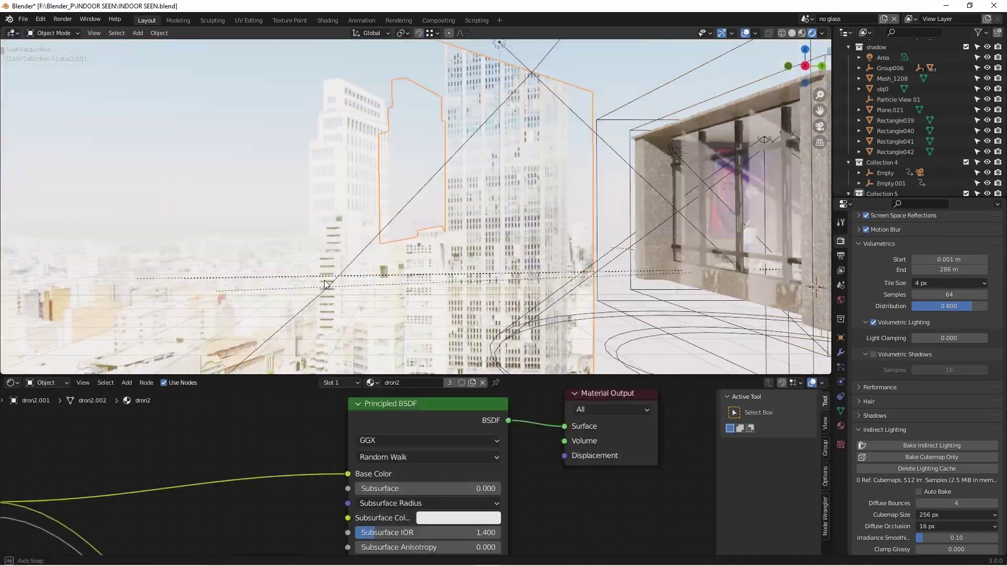
{"action": "middle_click_drag", "start_coordinate": [324, 280], "coordinate": [346, 285]}
{"action": "scroll", "coordinate": [560, 228], "scroll_direction": "down", "scroll_amount": 5}
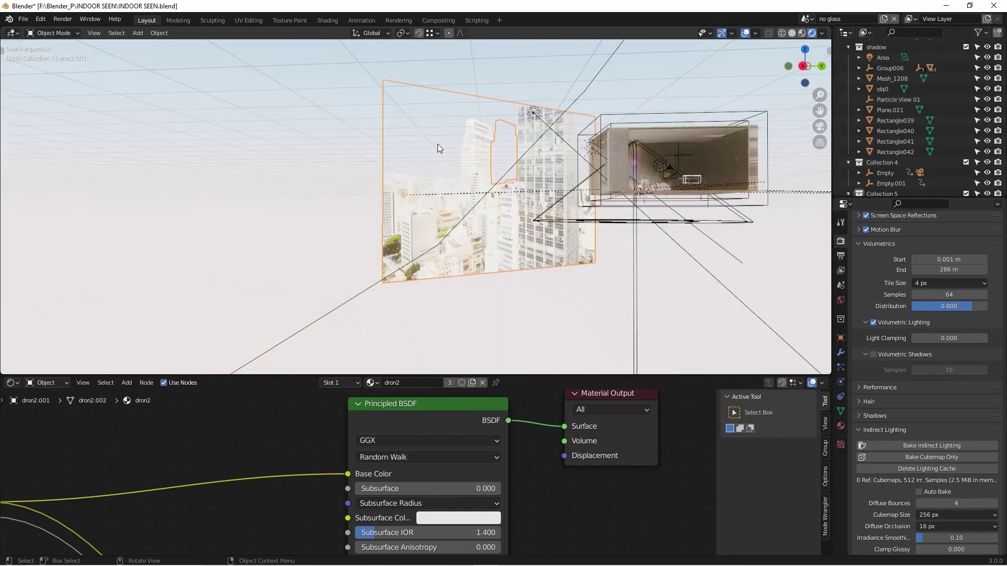
- Select the separate tower cutout behind the city backdrop and examine how the image layers are spaced
{"action": "left_click", "coordinate": [483, 155]}
{"action": "middle_click_drag", "start_coordinate": [483, 155], "coordinate": [481, 293]}
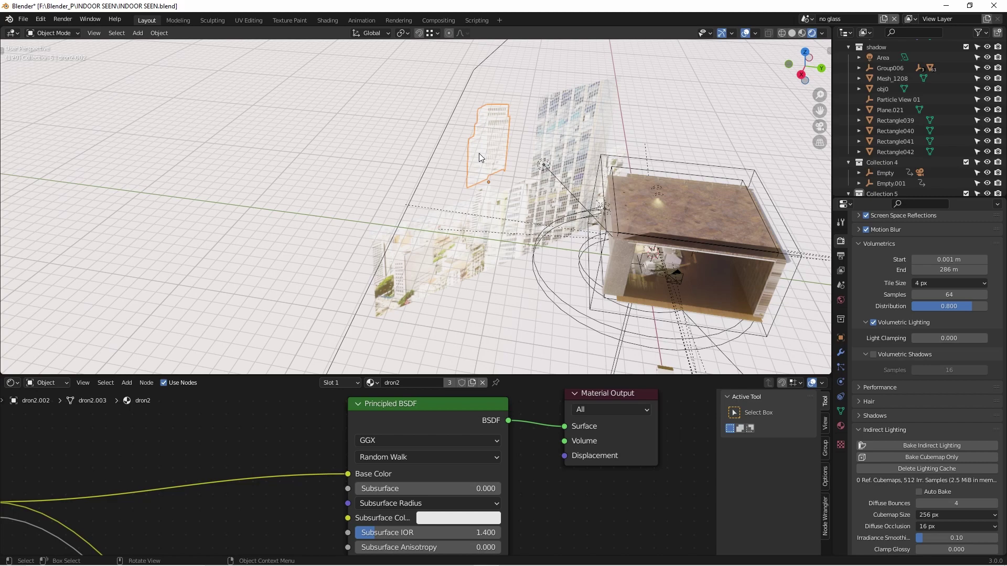
{"action": "mouse_move", "coordinate": [479, 153]}
{"action": "middle_mouse_down"}
{"action": "mouse_move", "coordinate": [504, 162]}
{"action": "mouse_move", "coordinate": [510, 143]}
{"action": "mouse_move", "coordinate": [478, 146]}
{"action": "mouse_move", "coordinate": [542, 133]}
{"action": "mouse_move", "coordinate": [462, 120]}
{"action": "mouse_move", "coordinate": [452, 131]}
{"action": "mouse_move", "coordinate": [483, 162]}
{"action": "mouse_move", "coordinate": [570, 170]}
{"action": "mouse_move", "coordinate": [473, 168]}
{"action": "middle_mouse_up"}
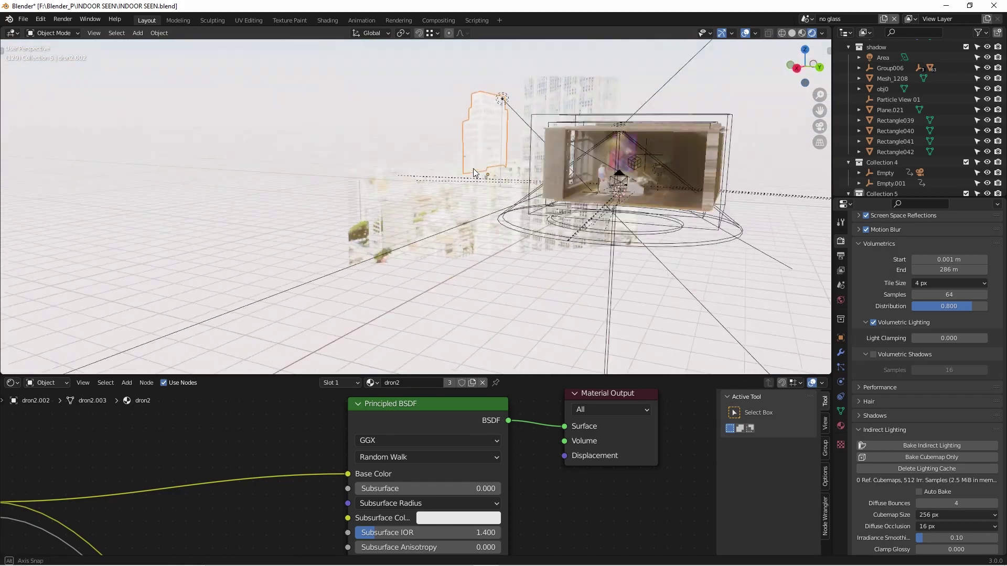
{"action": "scroll", "coordinate": [420, 152], "scroll_direction": "up", "scroll_amount": 5}
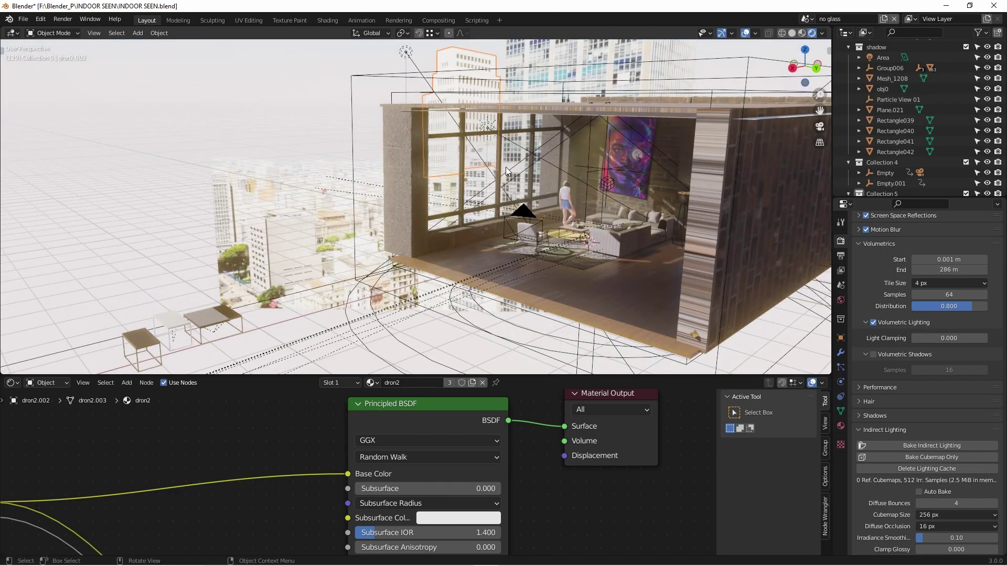
{"action": "middle_click_drag", "start_coordinate": [471, 198], "coordinate": [629, 137], "text": "shift"}
{"action": "middle_click_drag", "start_coordinate": [436, 188], "coordinate": [491, 183]}
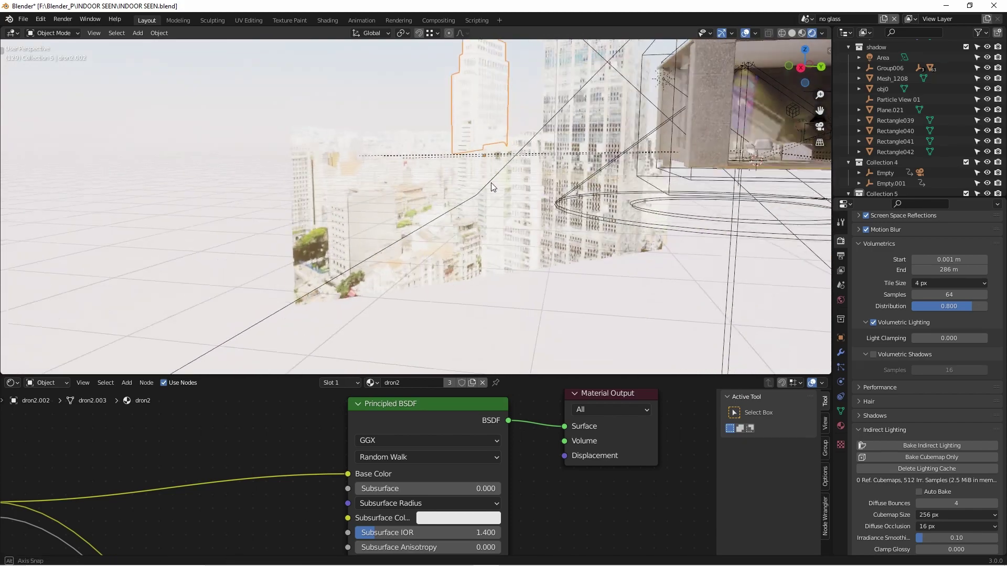
{"action": "scroll", "coordinate": [492, 118], "scroll_direction": "down", "scroll_amount": 3}
{"action": "middle_click_drag", "start_coordinate": [492, 118], "coordinate": [489, 223], "text": "shift"}
- Inspect the mesh outlines of the tower cutout and the city backdrop plane in Edit Mode
{"action": "key", "text": "Tab"}
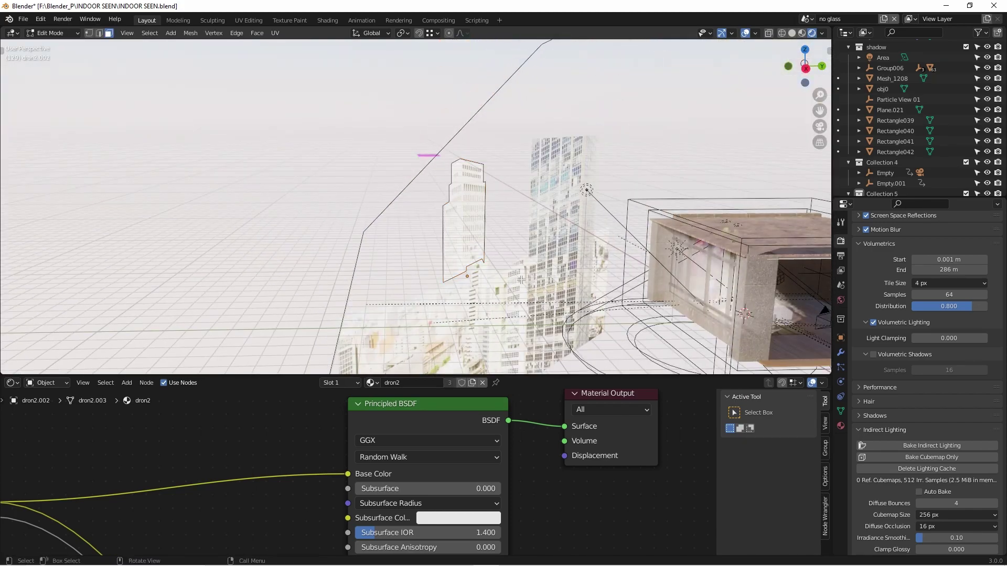
{"action": "key", "text": "Tab"}
{"action": "left_click", "coordinate": [515, 284]}
{"action": "key", "text": "Tab"}
{"action": "middle_click_drag", "start_coordinate": [557, 305], "coordinate": [519, 312]}
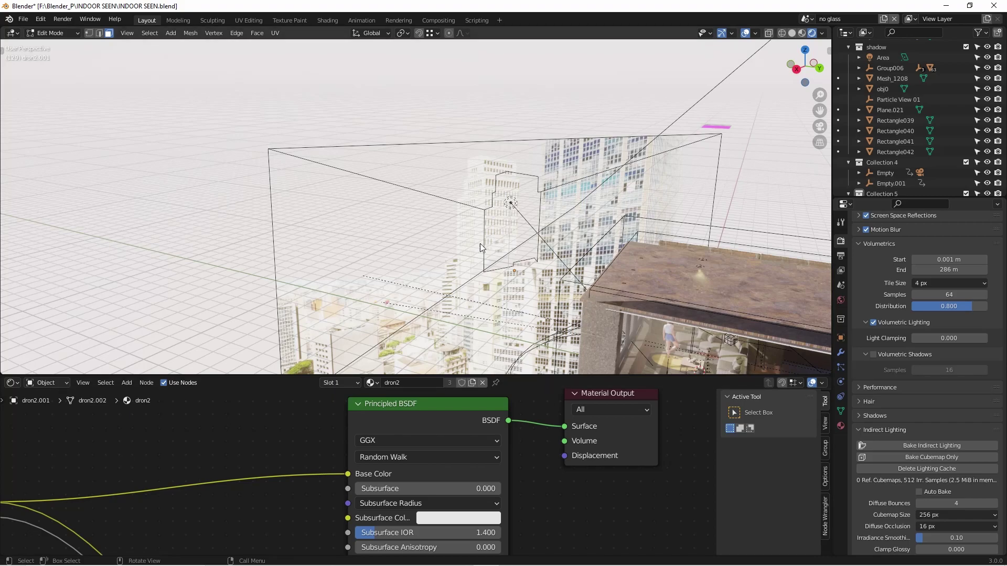
{"action": "key", "text": "Tab"}
- Select the tower cutout again and view the whole scene from afar in material preview shading
{"action": "middle_click_drag", "start_coordinate": [461, 216], "coordinate": [379, 247]}
{"action": "left_click", "coordinate": [405, 247]}
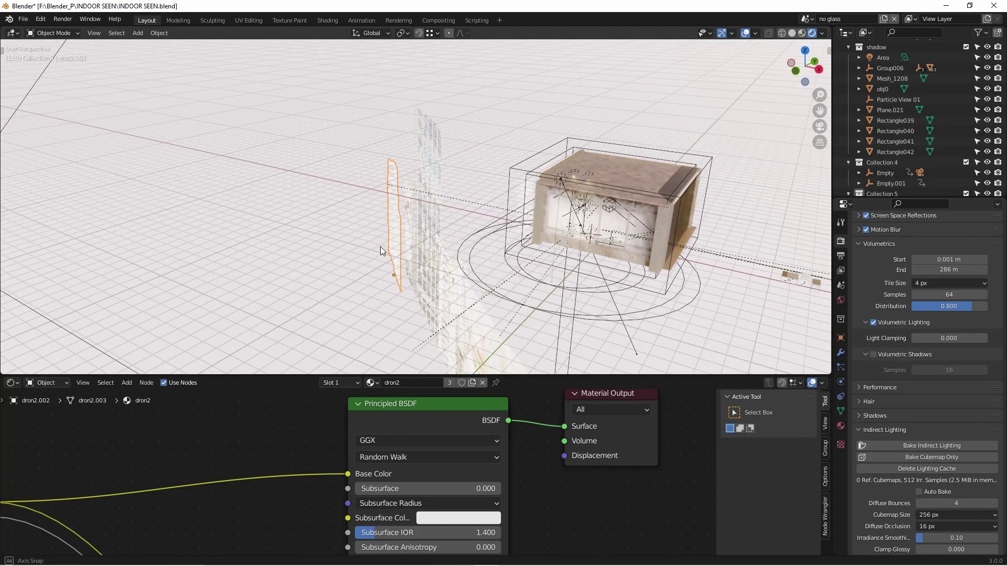
{"action": "scroll", "coordinate": [439, 237], "scroll_direction": "down", "scroll_amount": 7}
{"action": "middle_click_drag", "start_coordinate": [439, 237], "coordinate": [395, 238]}
{"action": "left_click", "coordinate": [800, 33]}
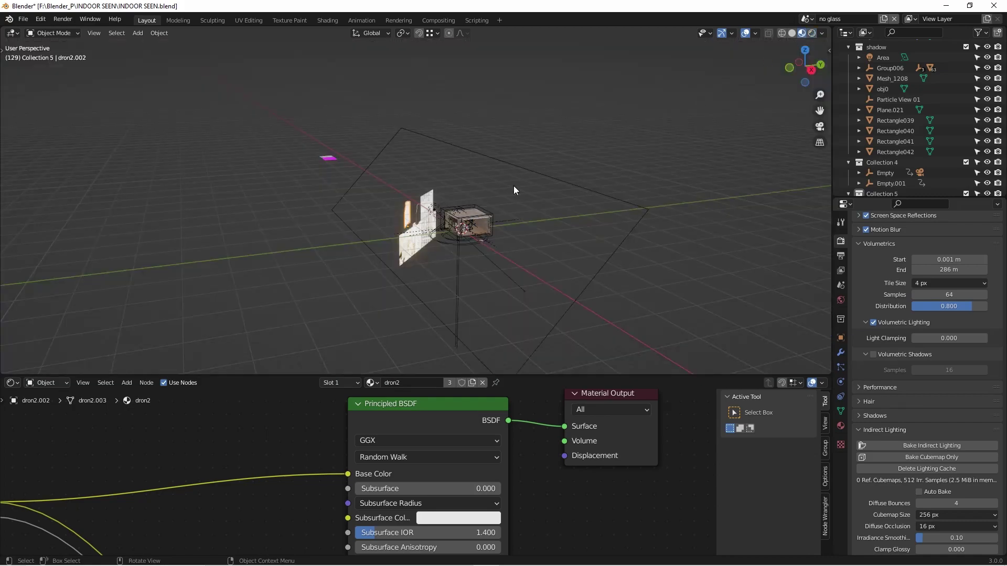
- Select the volume cube around the room and view the furnished interior up close in material preview
{"action": "mouse_move", "coordinate": [514, 185]}
{"action": "middle_mouse_down"}
{"action": "mouse_move", "coordinate": [398, 208]}
{"action": "mouse_move", "coordinate": [570, 253]}
{"action": "middle_mouse_up"}
{"action": "scroll", "coordinate": [546, 263], "scroll_direction": "up", "scroll_amount": 8}
{"action": "middle_click_drag", "start_coordinate": [520, 273], "coordinate": [677, 262], "text": "shift"}
{"action": "left_click", "coordinate": [420, 264]}
{"action": "scroll", "coordinate": [398, 267], "scroll_direction": "up", "scroll_amount": 4}
{"action": "left_click", "coordinate": [397, 272]}
{"action": "scroll", "coordinate": [412, 283], "scroll_direction": "down", "scroll_amount": 5}
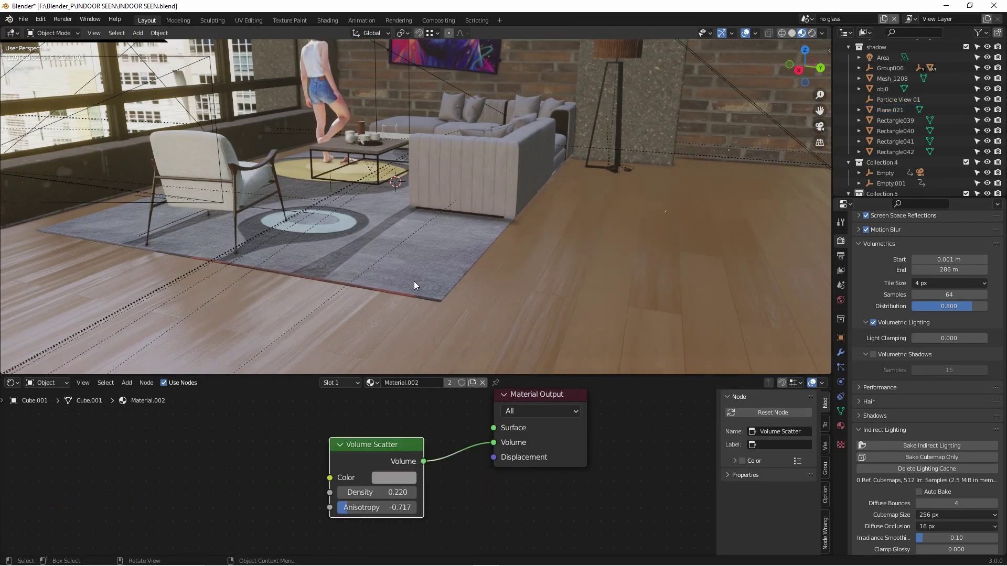
- Hide the plane across the room's open side and select the rug to show its ARIA 5 material
{"action": "middle_click_drag", "start_coordinate": [414, 289], "coordinate": [707, 300]}
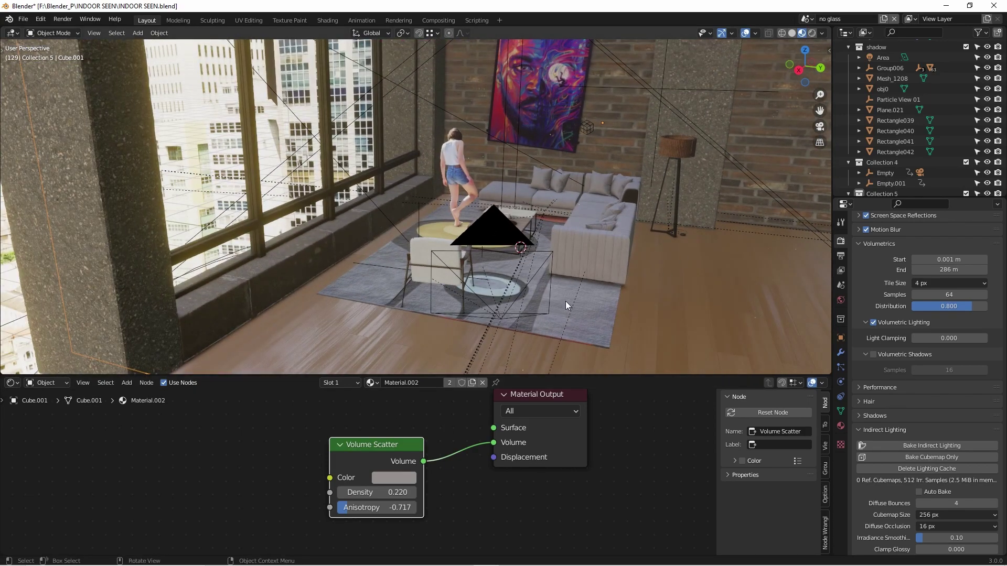
{"action": "left_click", "coordinate": [580, 319]}
{"action": "left_click", "coordinate": [584, 317]}
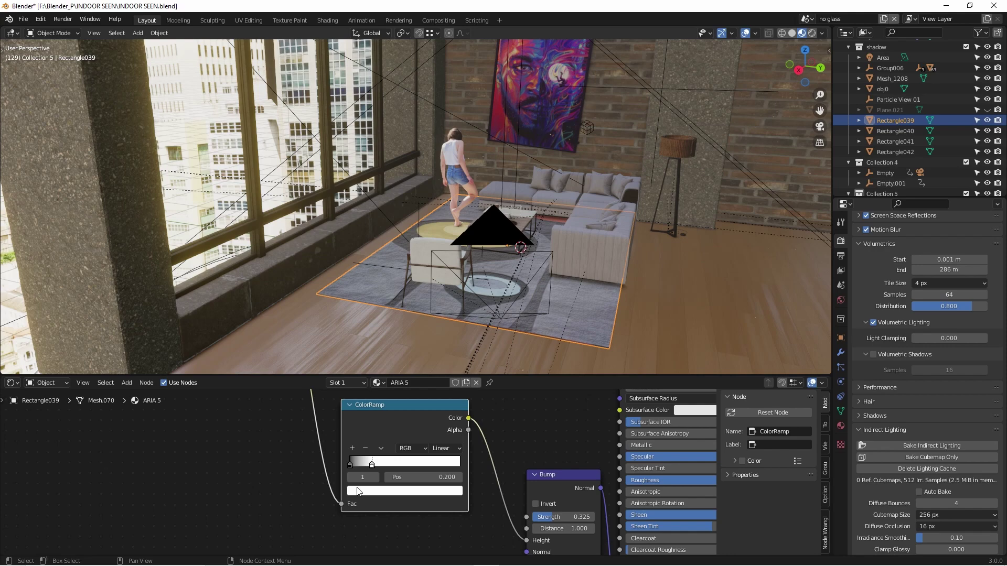
- Preview the outputs of the ColorRamp and Bump nodes of the rug's material
{"action": "middle_click_drag", "start_coordinate": [377, 407], "coordinate": [527, 515]}
{"action": "scroll", "coordinate": [496, 515], "scroll_direction": "down", "scroll_amount": 3}
{"action": "left_click", "coordinate": [486, 502], "text": "ctrl+shift"}
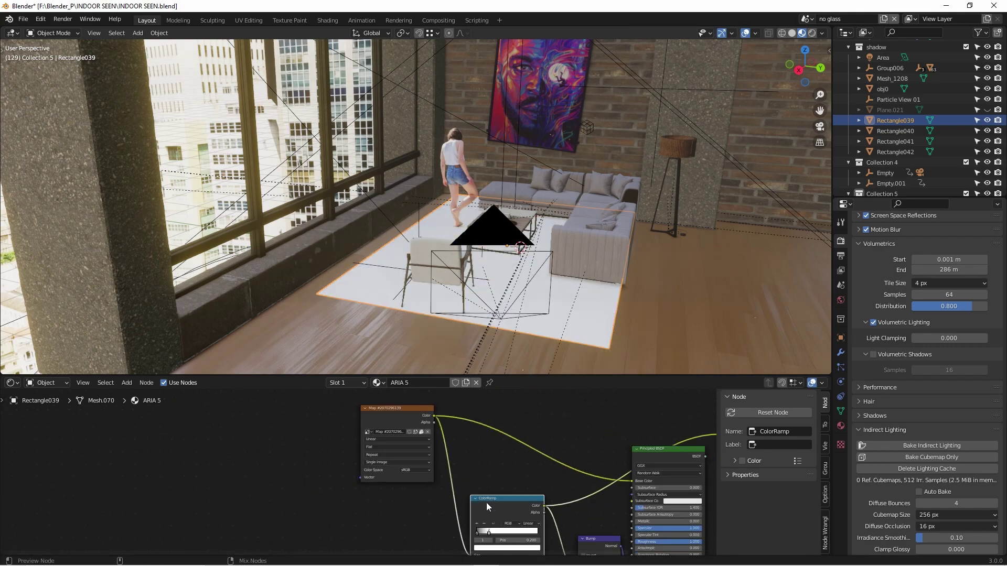
{"action": "middle_click_drag", "start_coordinate": [601, 546], "coordinate": [516, 472]}
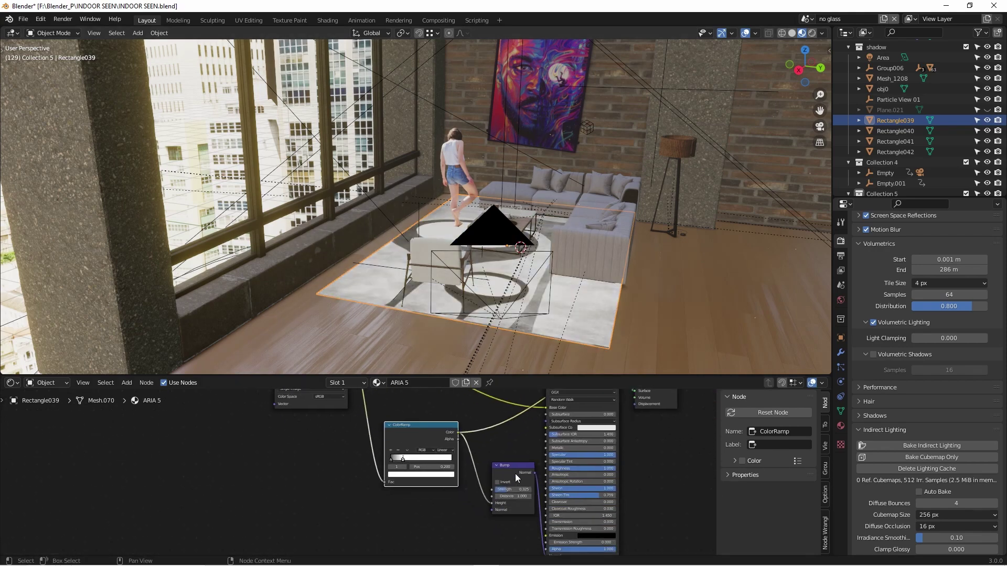
{"action": "left_click", "coordinate": [516, 472]}
{"action": "left_click", "coordinate": [515, 472], "text": "ctrl+shift"}
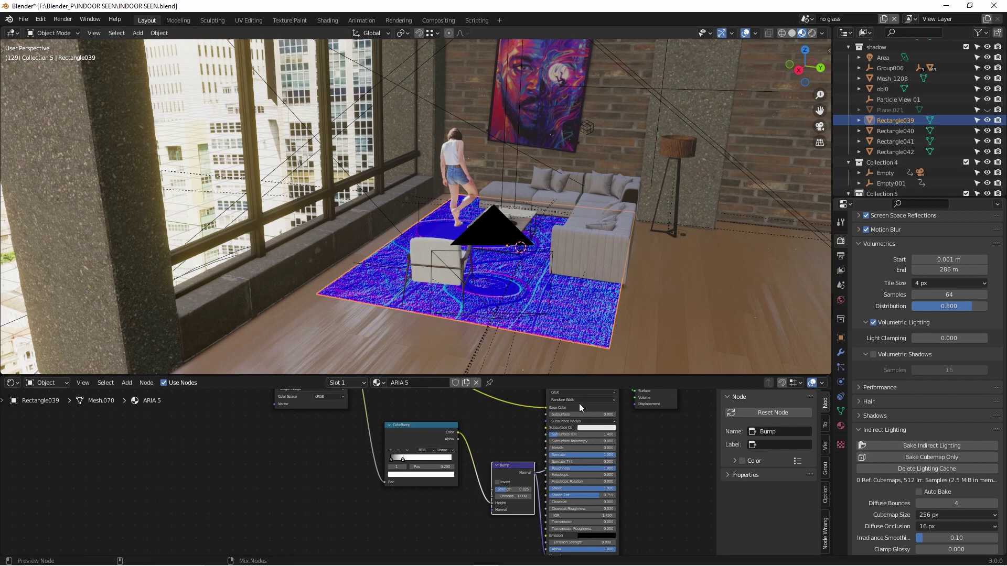
- Switch the rug's preview back to the Principled BSDF and examine its Roughness, Sheen and Bump settings
{"action": "middle_click_drag", "start_coordinate": [572, 431], "coordinate": [497, 400]}
{"action": "left_click", "coordinate": [502, 454], "text": "ctrl+shift"}
{"action": "scroll", "coordinate": [563, 299], "scroll_direction": "up", "scroll_amount": 4}
{"action": "scroll", "coordinate": [496, 472], "scroll_direction": "up", "scroll_amount": 3}
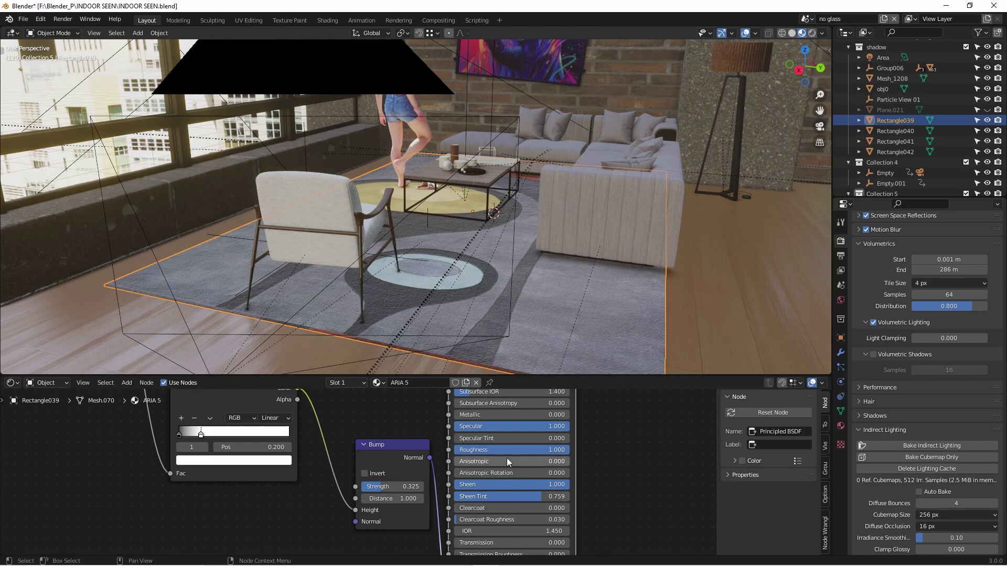
{"action": "middle_click_drag", "start_coordinate": [506, 458], "coordinate": [513, 493]}
- Look over the whole room and show the scene through the camera in rendered shading
{"action": "middle_click_drag", "start_coordinate": [630, 367], "coordinate": [669, 231]}
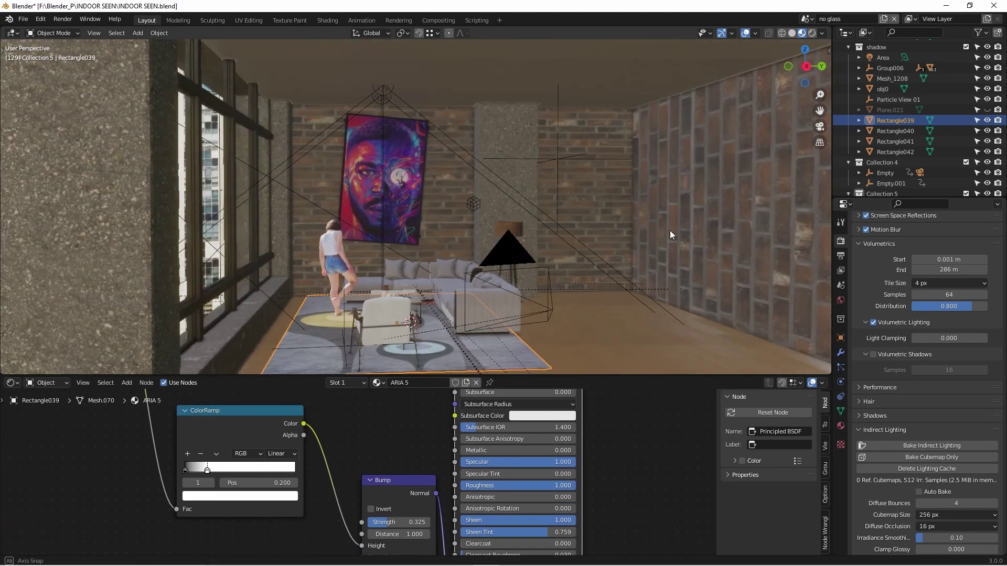
{"action": "scroll", "coordinate": [656, 235], "scroll_direction": "down", "scroll_amount": 8}
{"action": "middle_click_drag", "start_coordinate": [734, 283], "coordinate": [652, 203]}
{"action": "key", "text": "KP_0"}
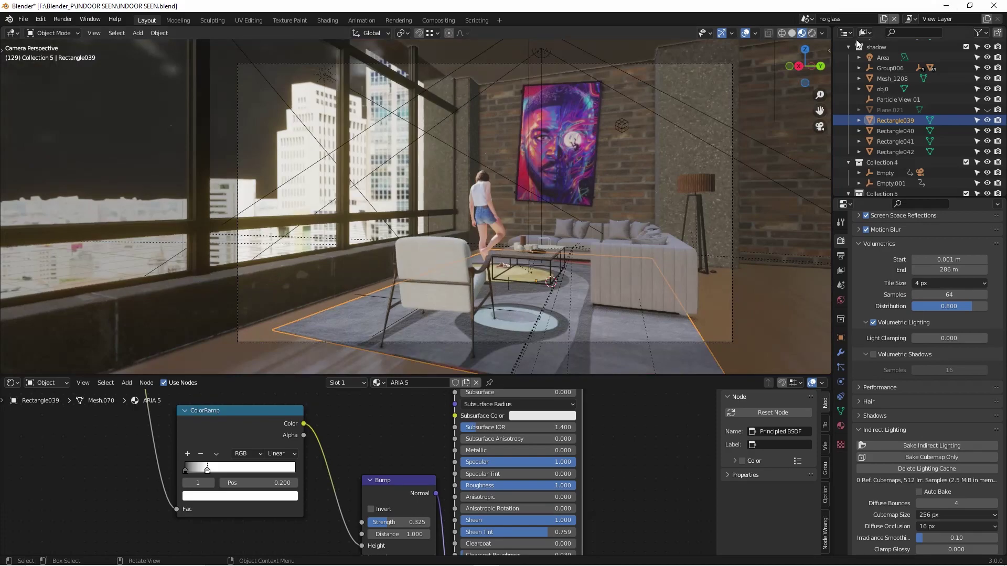
{"action": "left_click", "coordinate": [811, 33]}
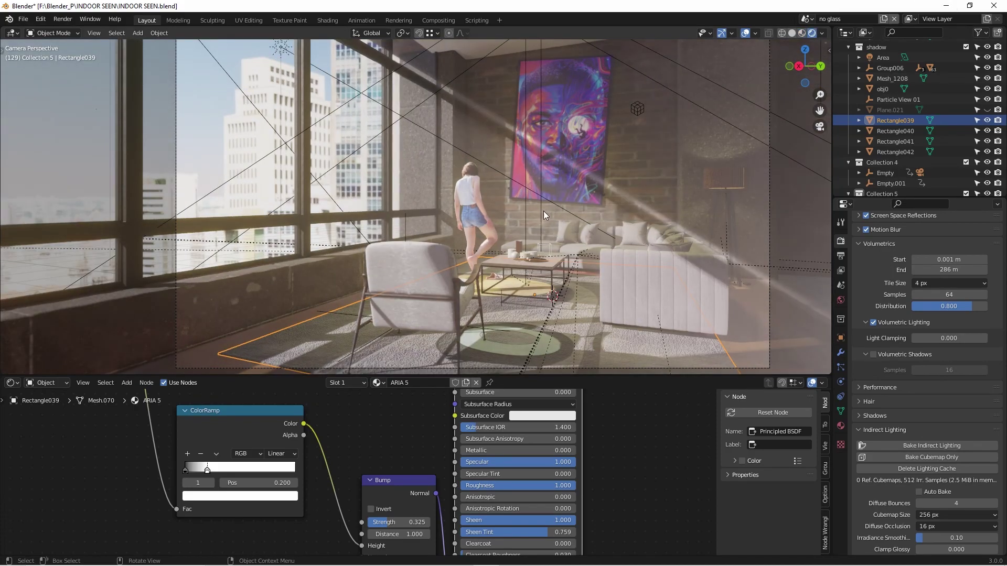